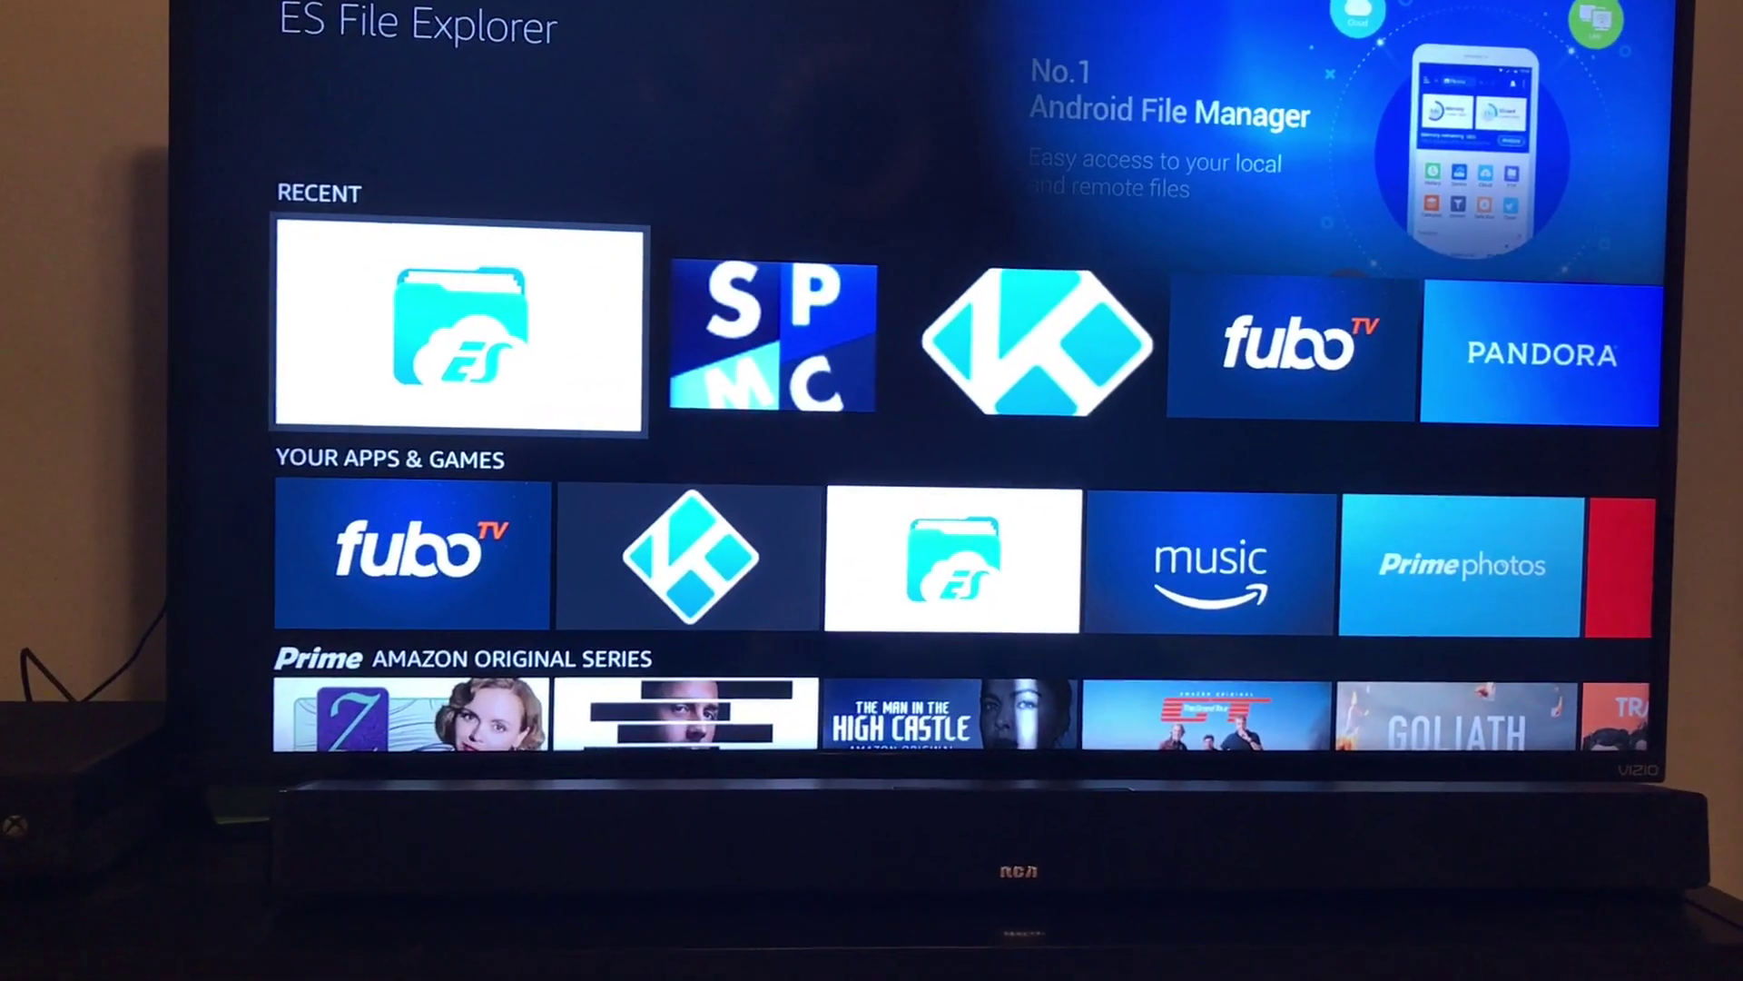
Browse the Recent and Your Apps & Games rows, ending with the Kodi tile focused
{"action": "key", "text": "Right"}
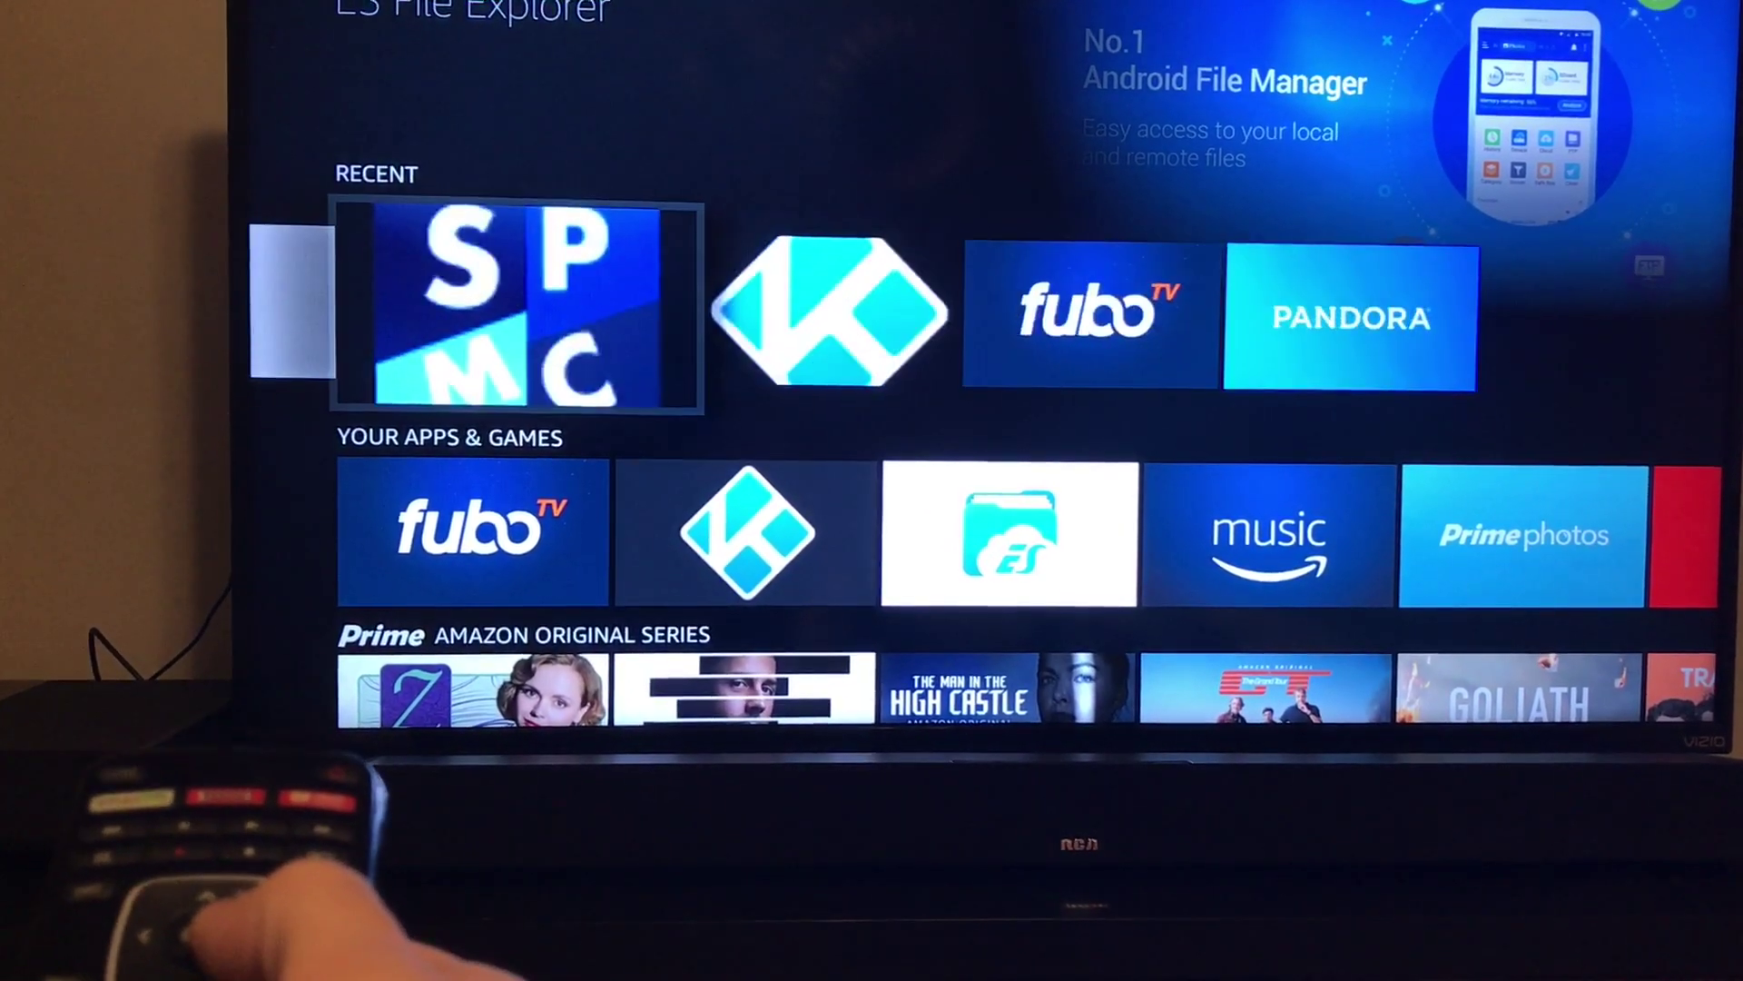
{"action": "key", "text": "Right"}
{"action": "key", "text": "Down"}
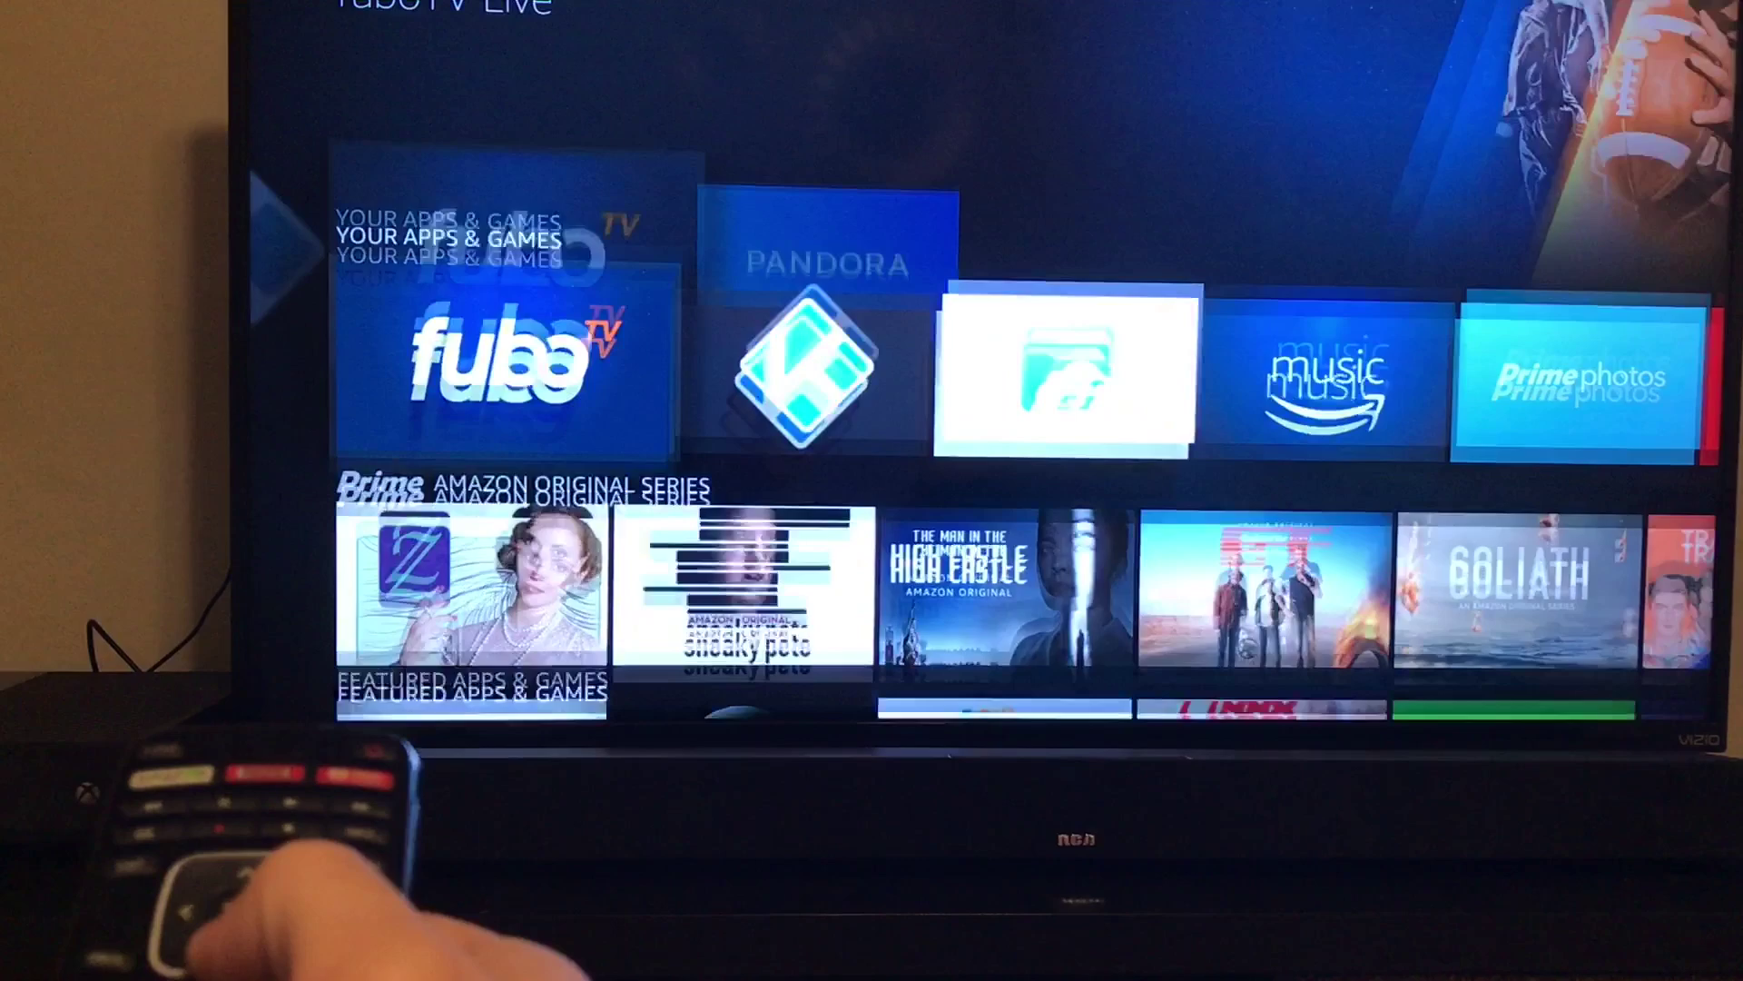
{"action": "key", "text": "Down"}
{"action": "key", "text": "Up"}
{"action": "key", "text": "Up"}
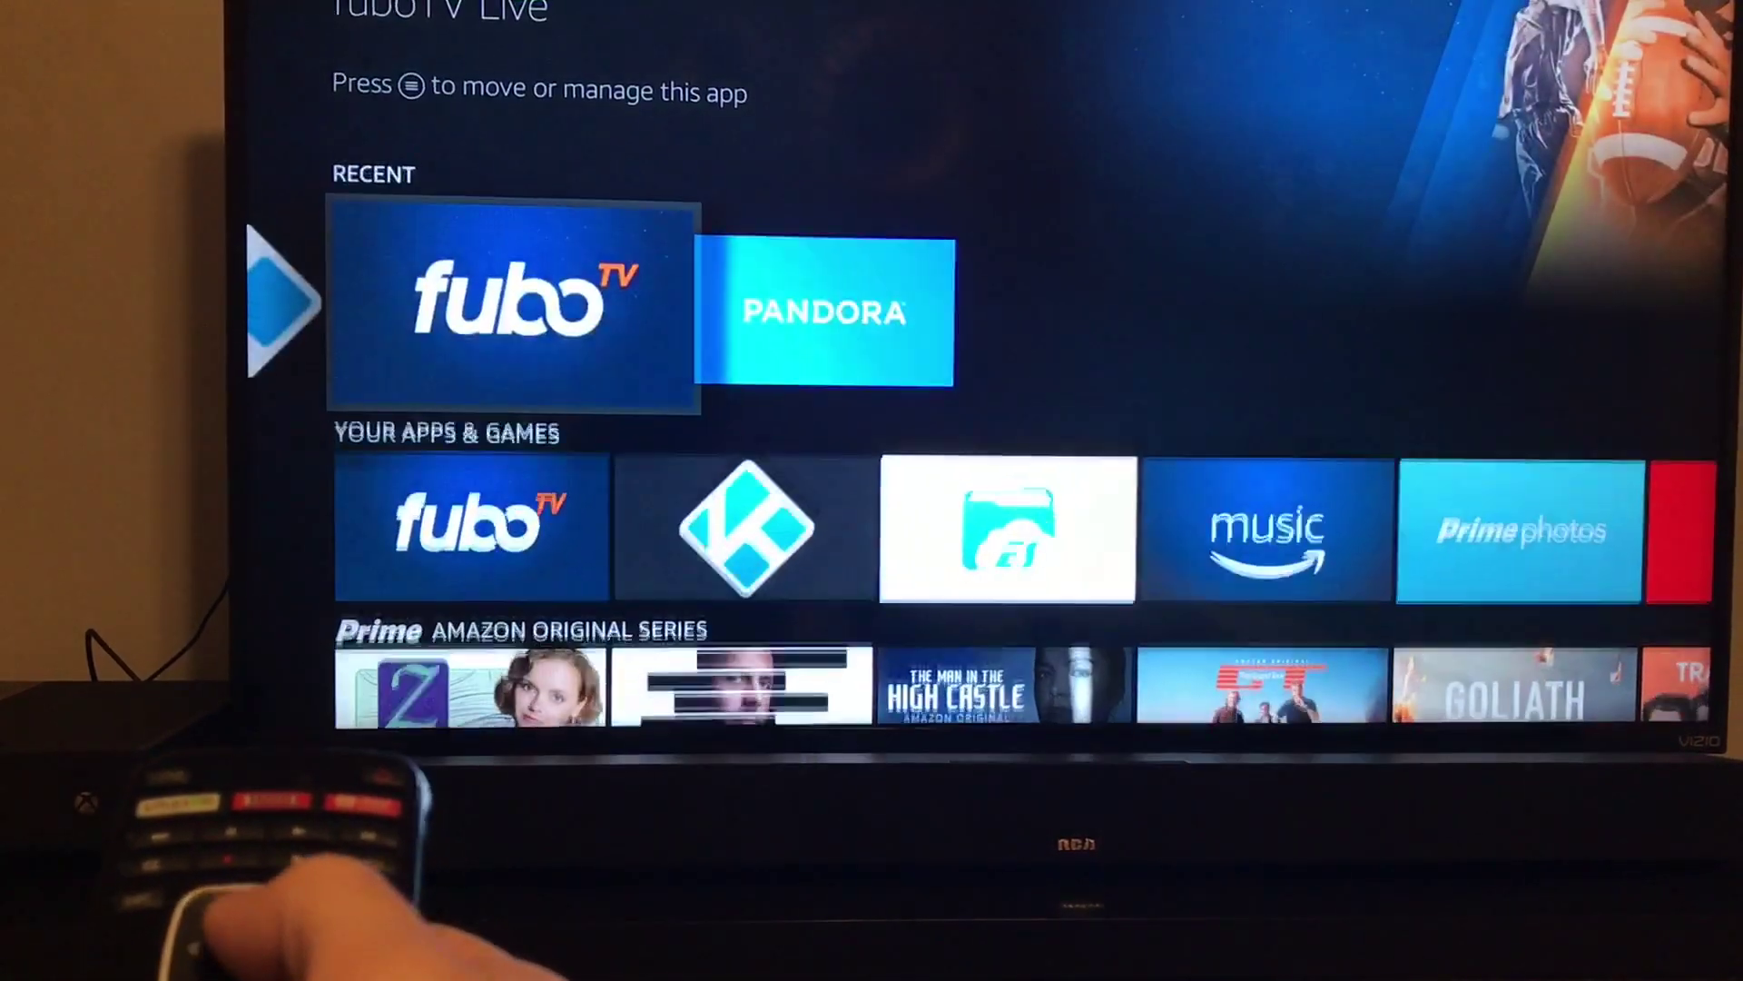
{"action": "key", "text": "Left"}
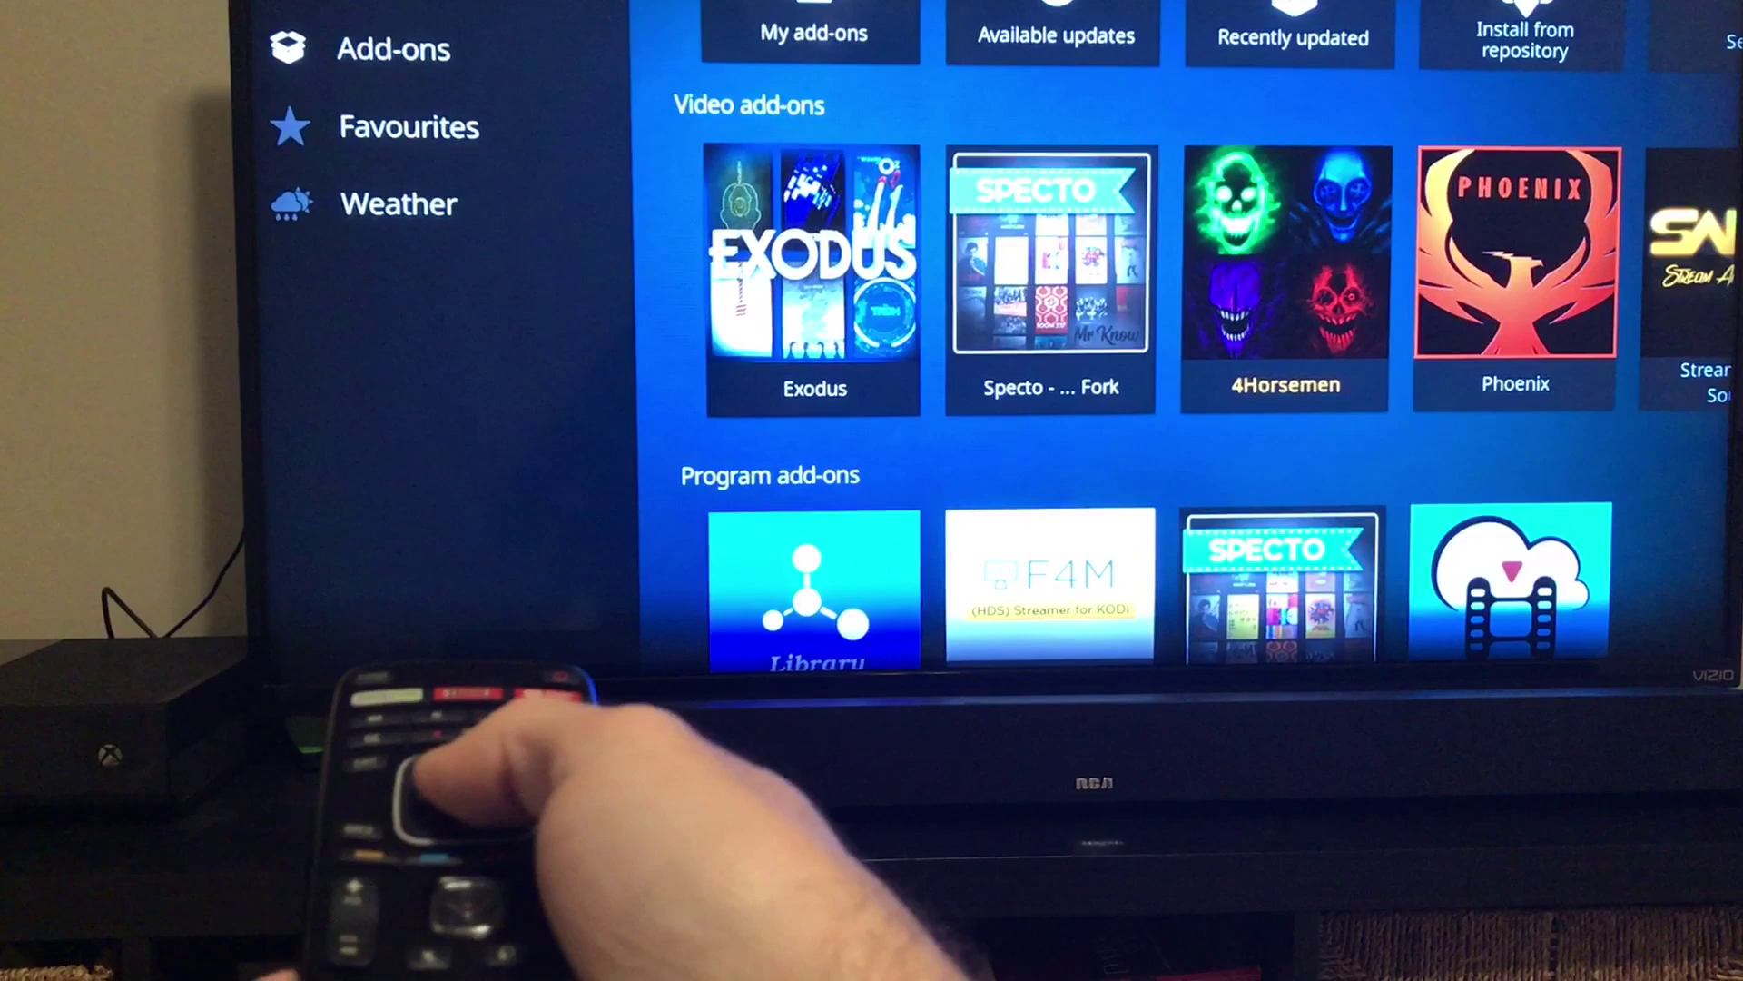
Open the Exodus add-on from Kodi's Add-ons section, then back out to the add-ons browser
{"action": "key", "text": "Down"}
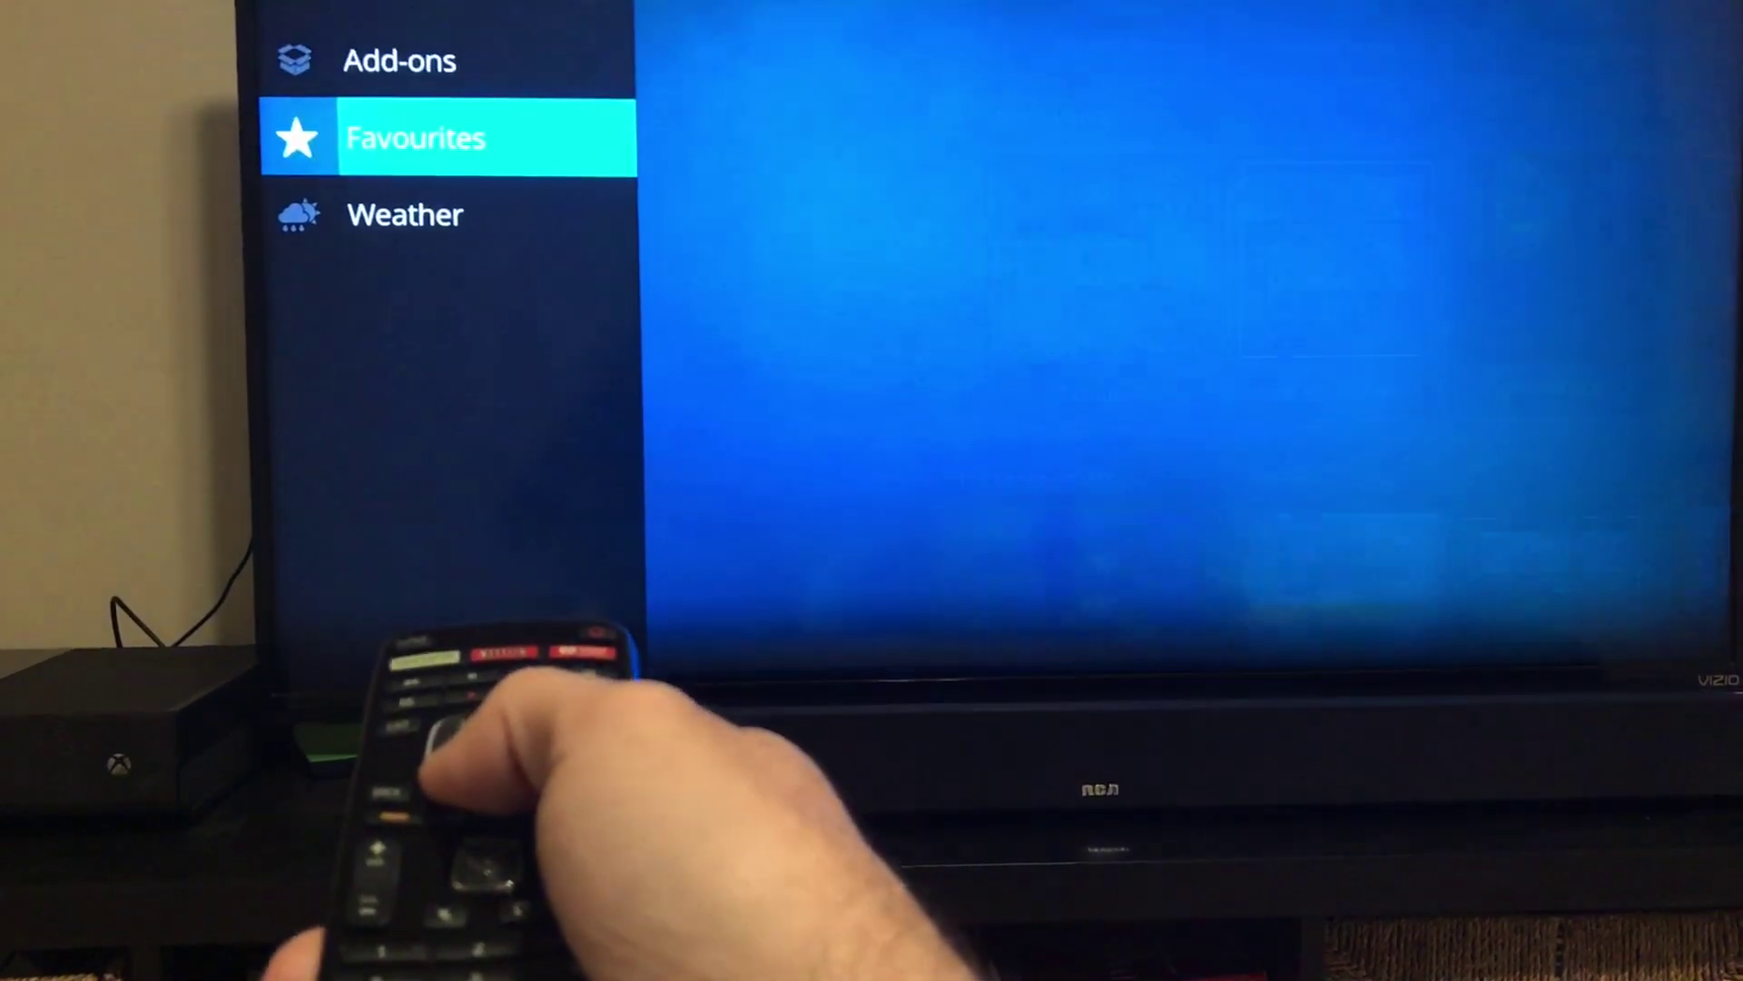
{"action": "key", "text": "Up"}
{"action": "key", "text": "Up"}
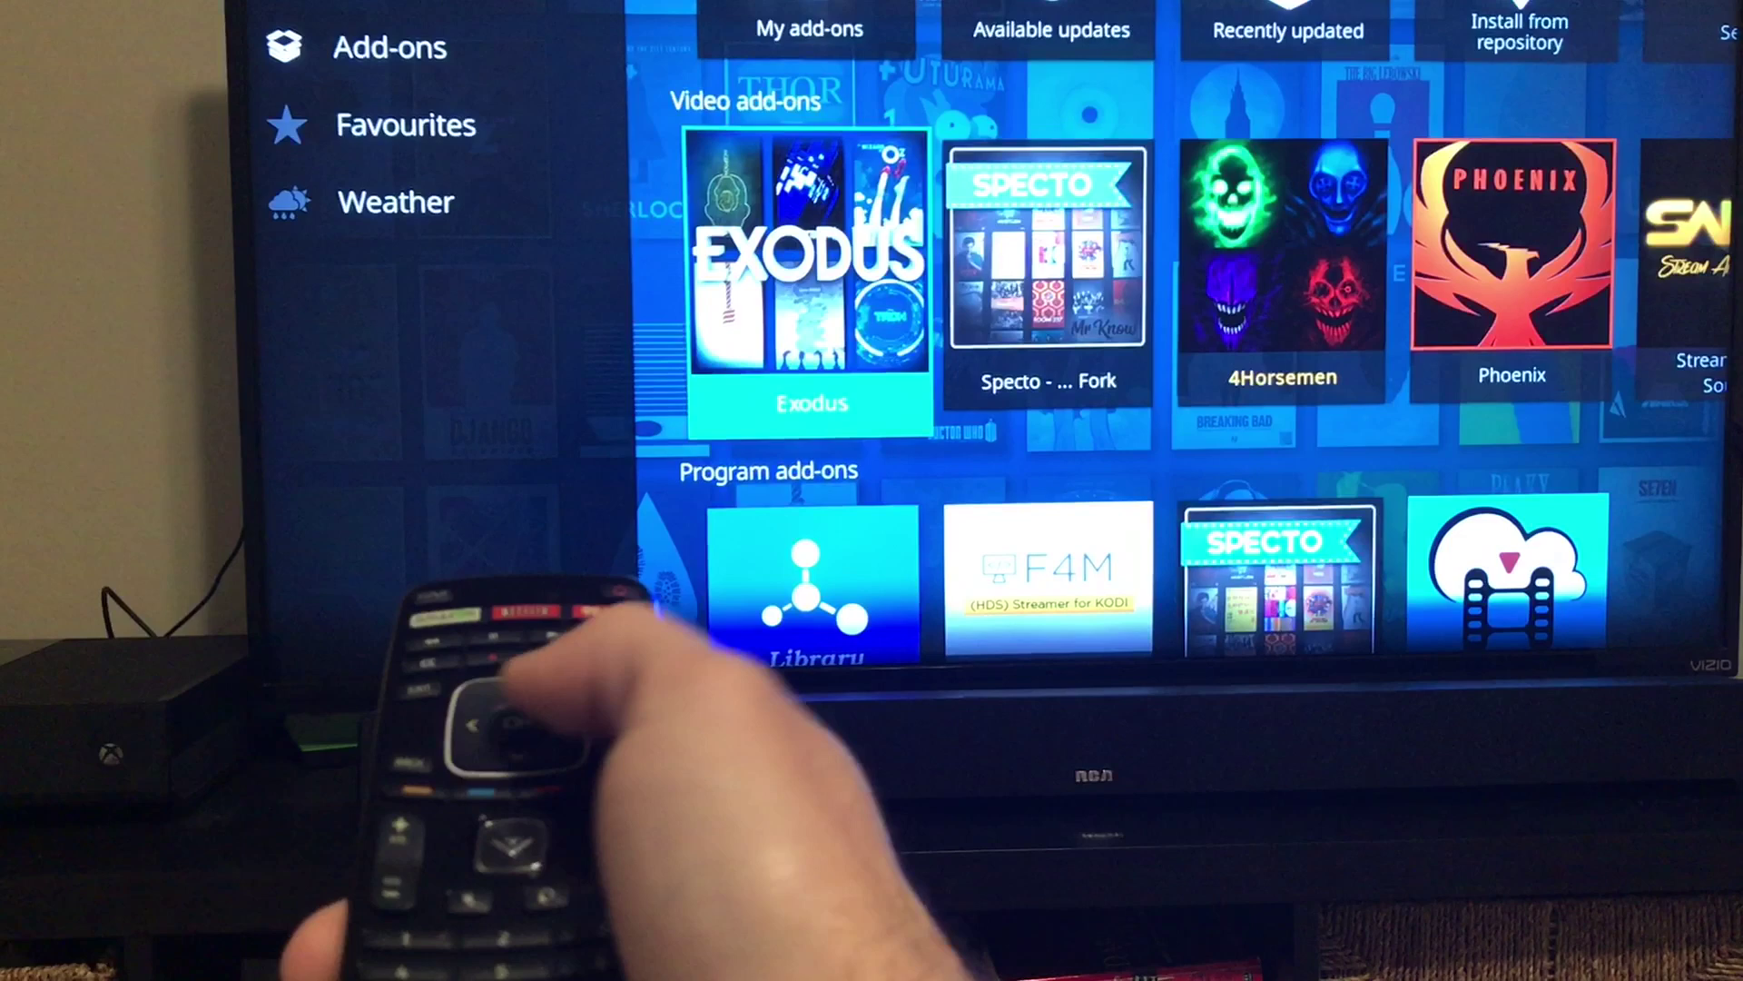
{"action": "key", "text": "Return"}
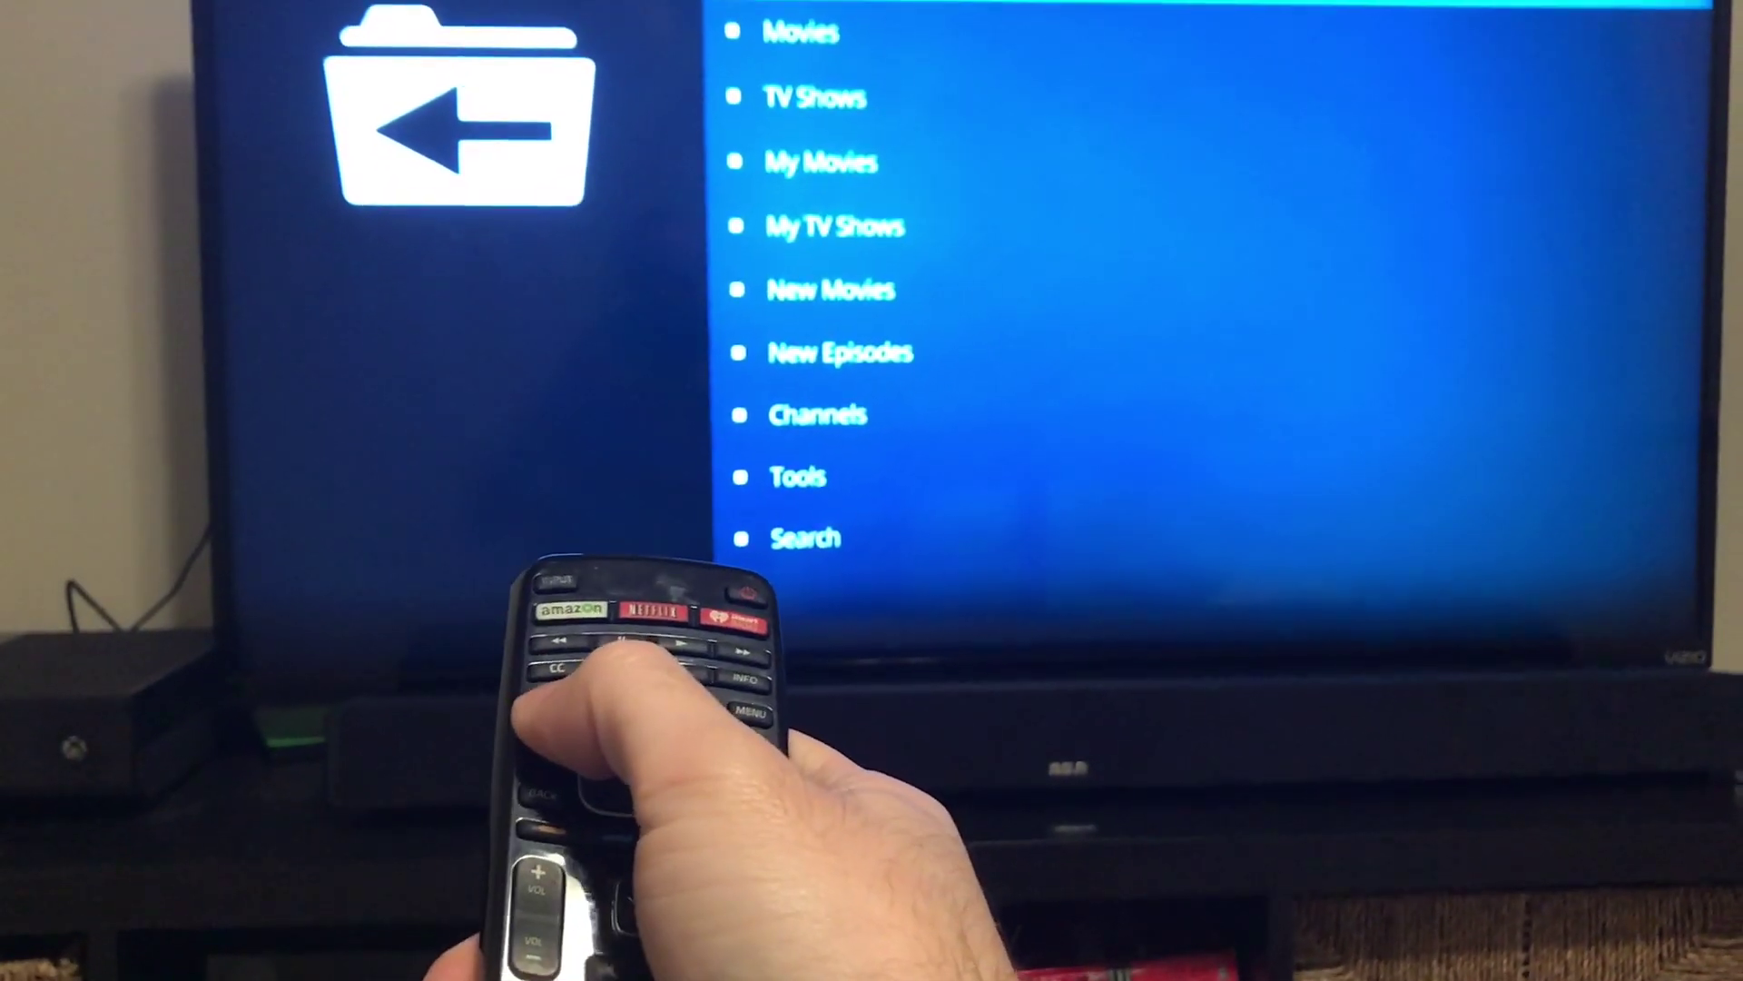
{"action": "key", "text": "BackSpace"}
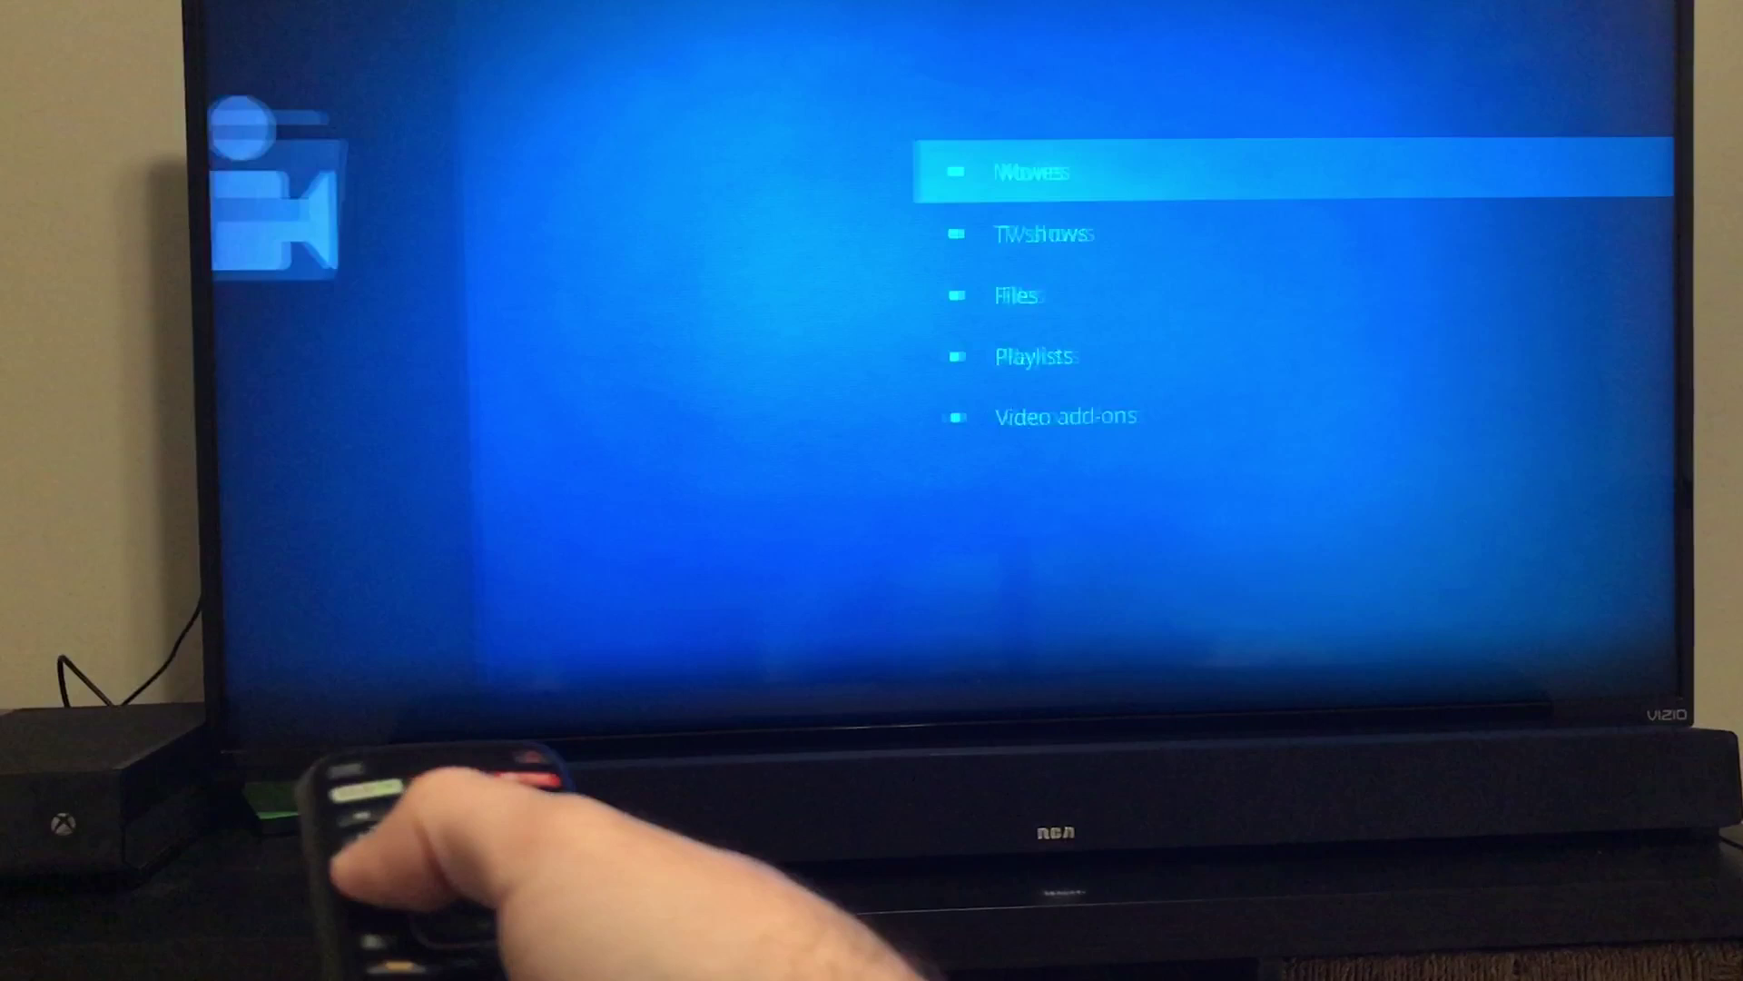
{"action": "key", "text": "BackSpace"}
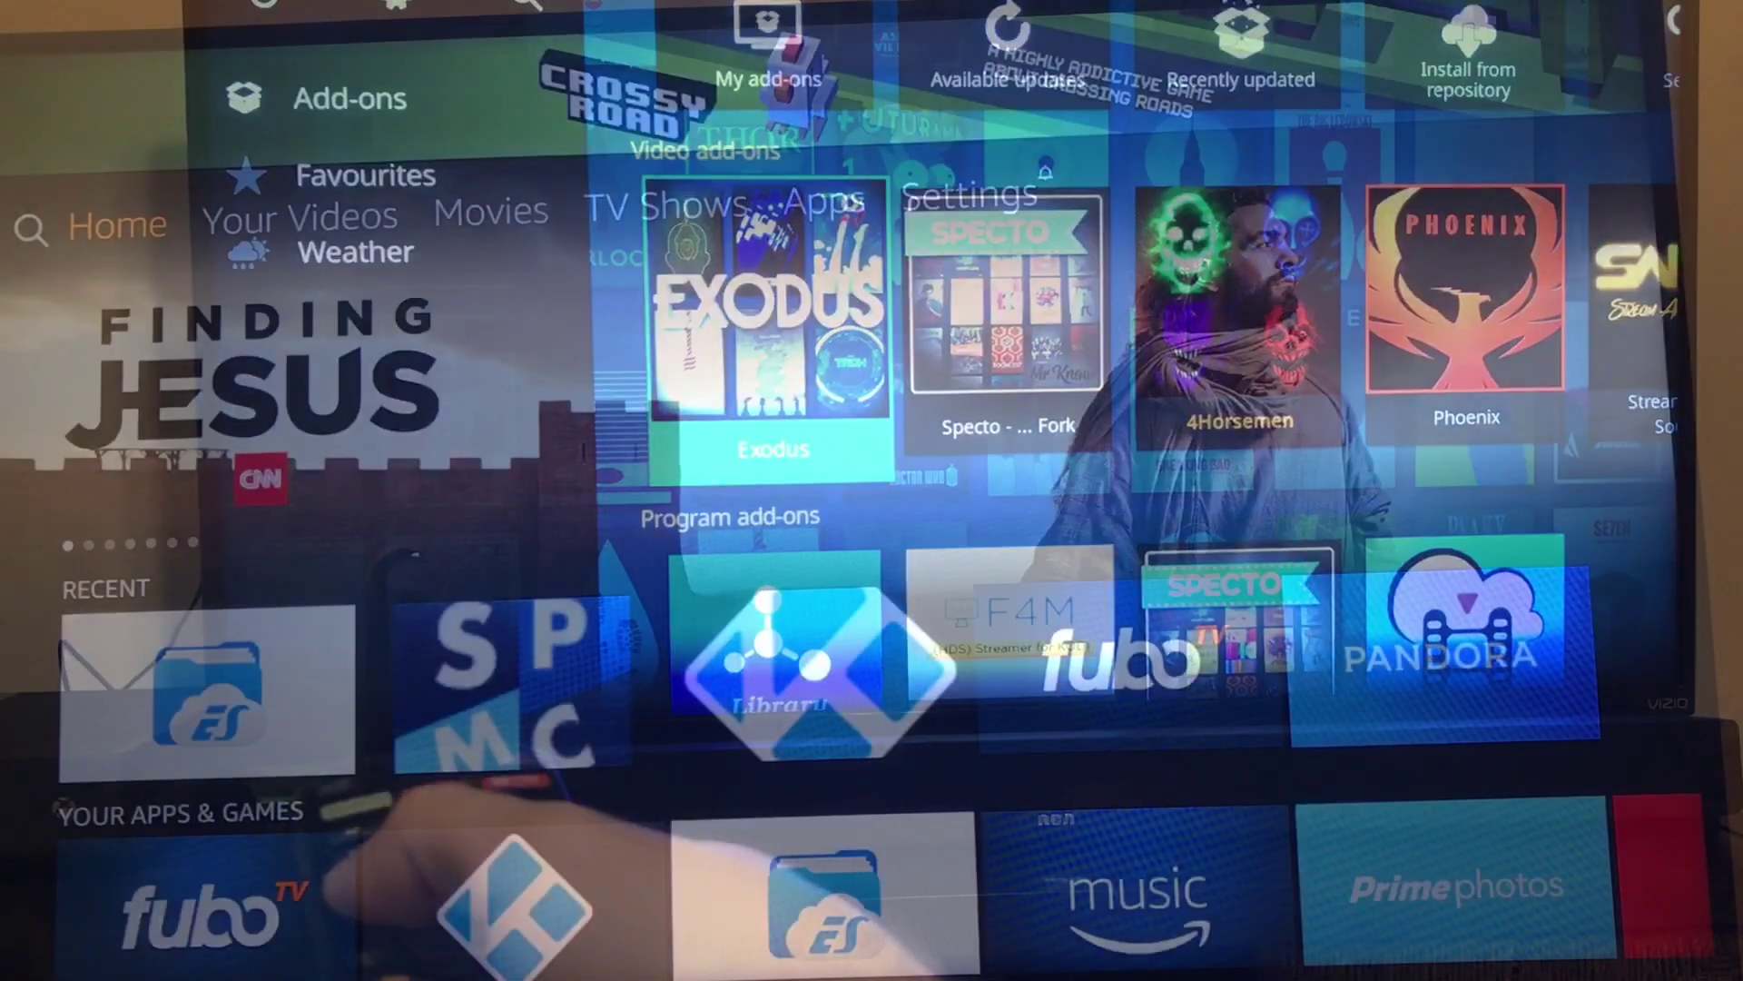
Bring up the Vizio TV Settings menu and enter its System submenu
{"action": "key", "text": "Menu"}
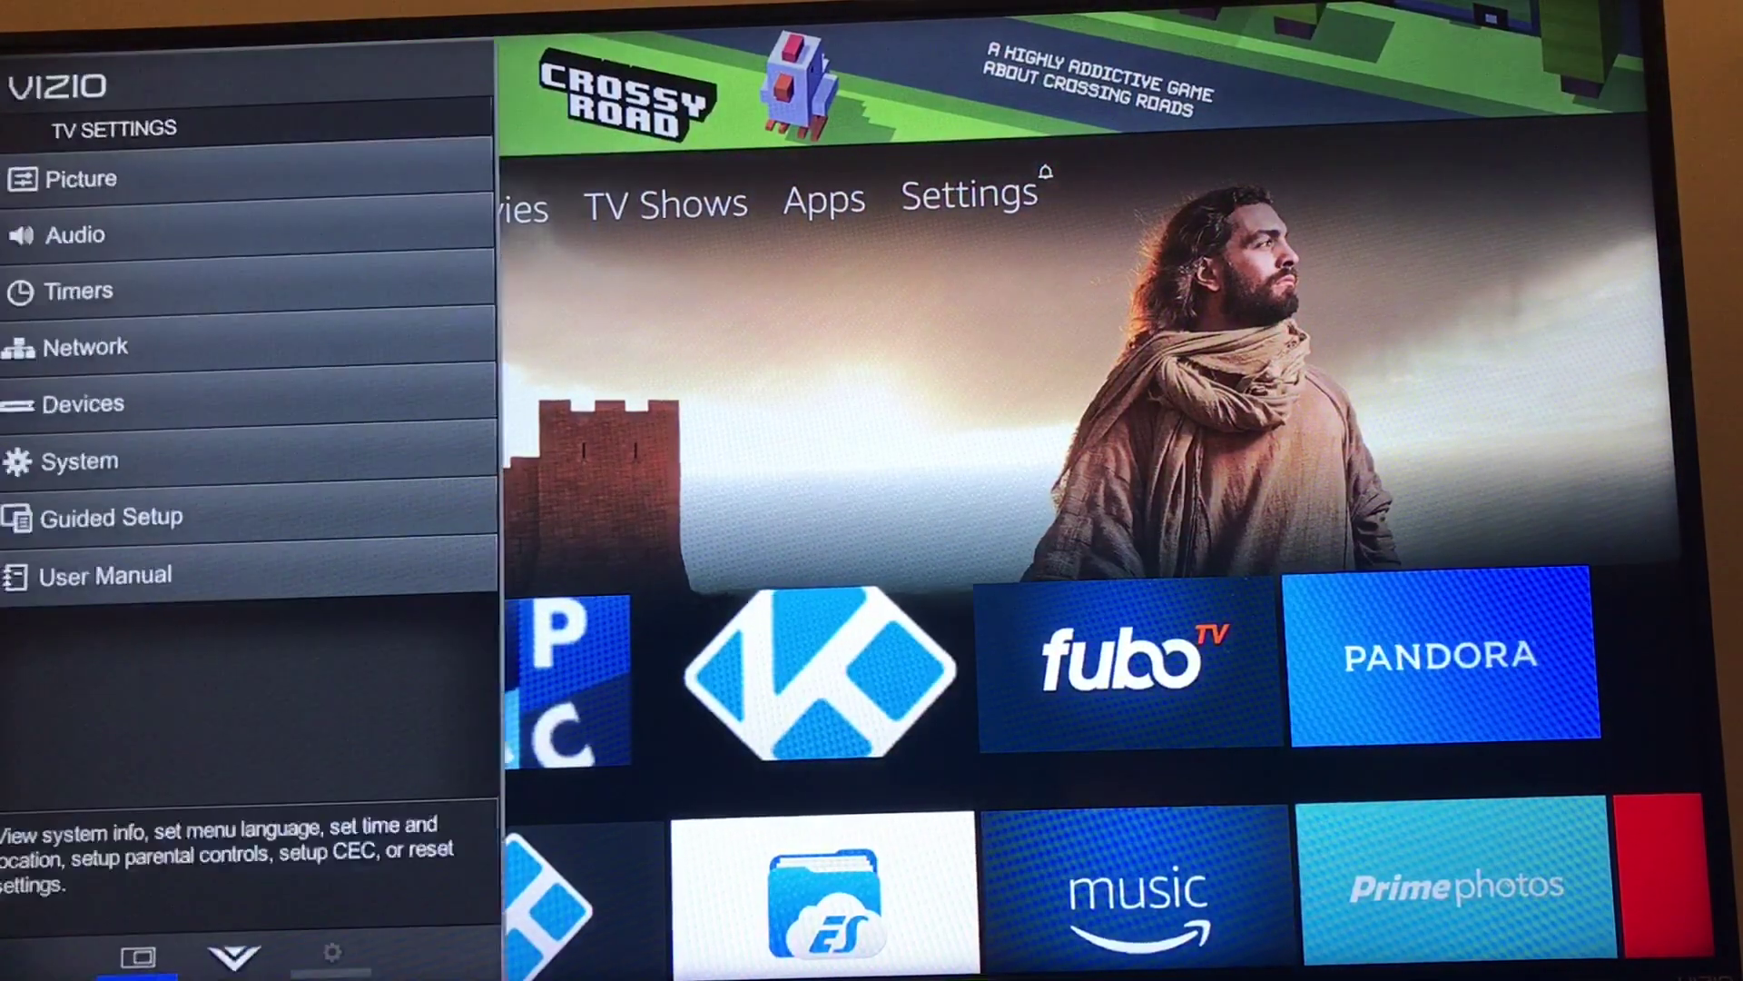
{"action": "key", "text": "Up"}
{"action": "key", "text": "Up"}
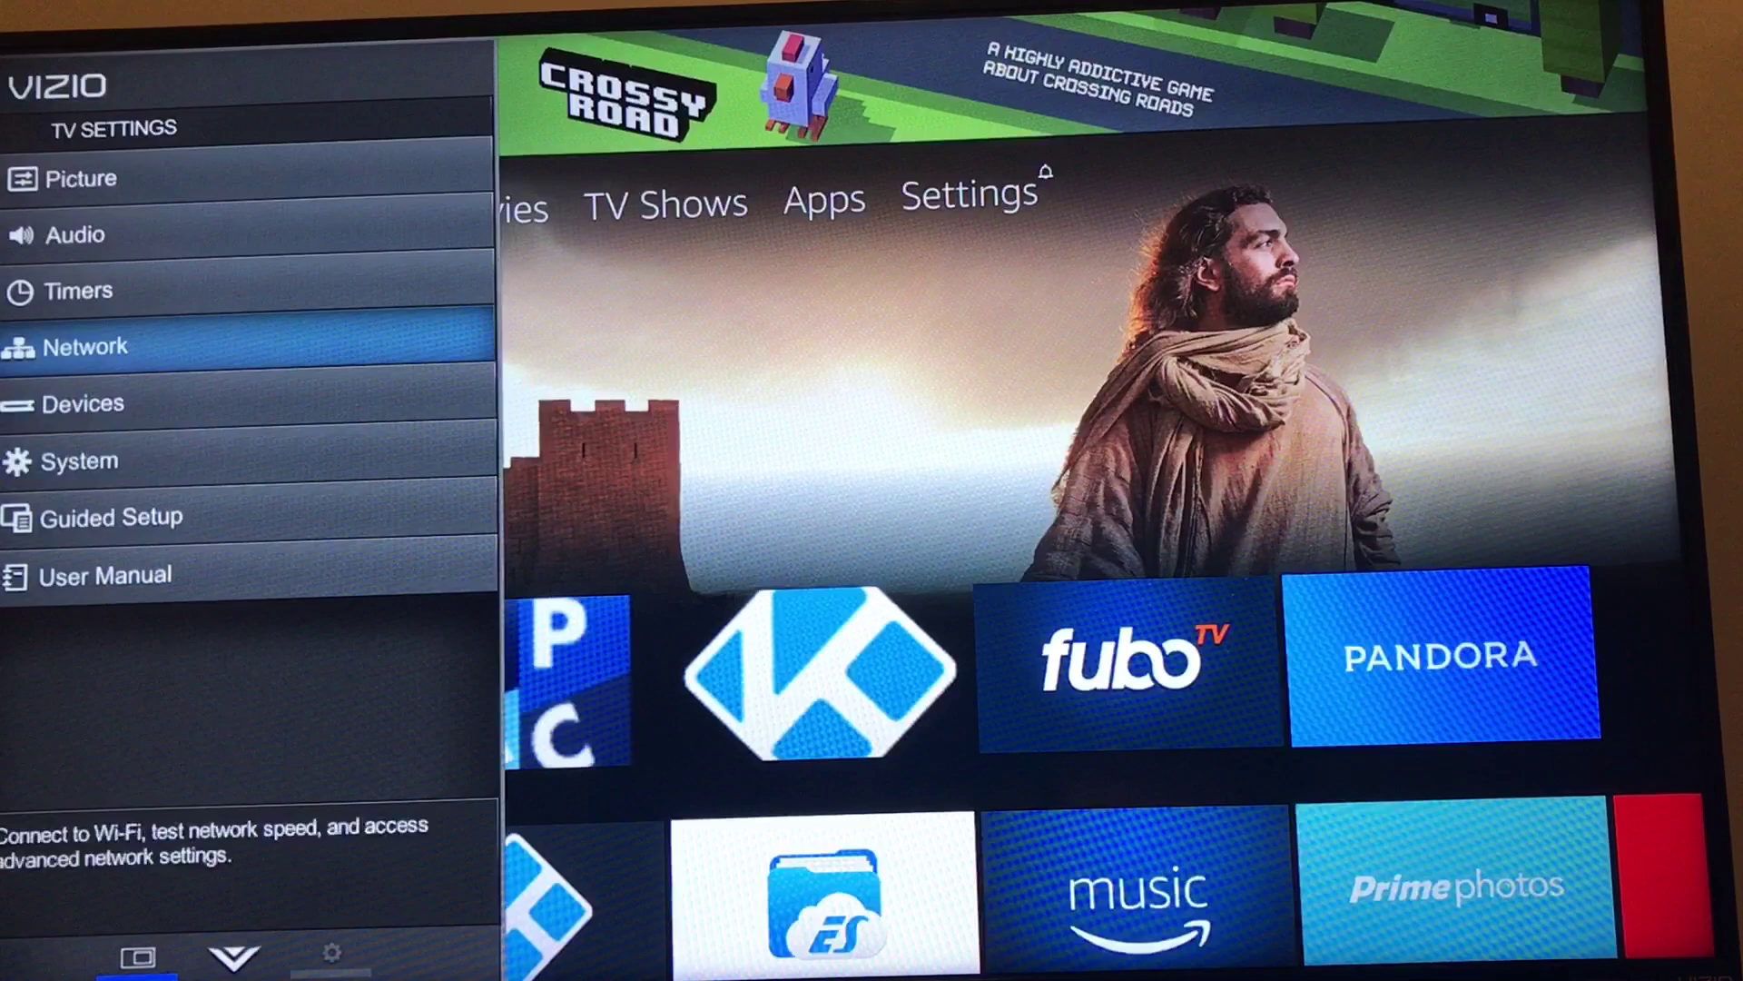
{"action": "key", "text": "Down"}
{"action": "key", "text": "Down"}
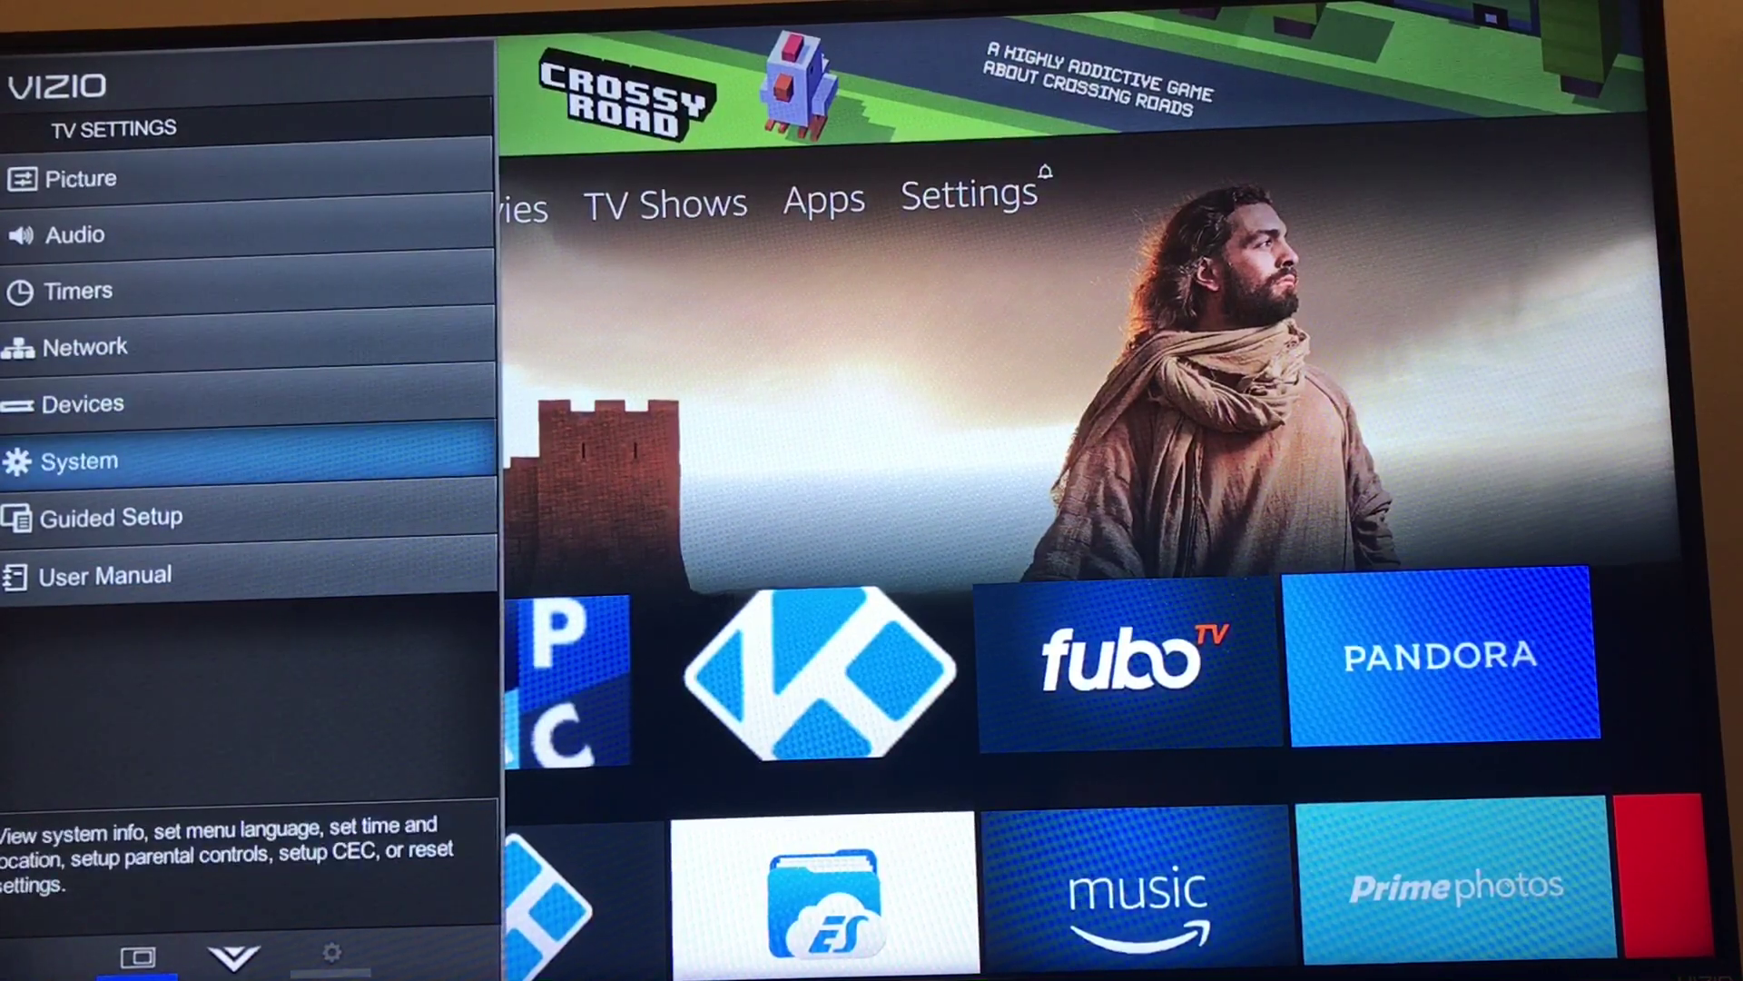
{"action": "key", "text": "Return"}
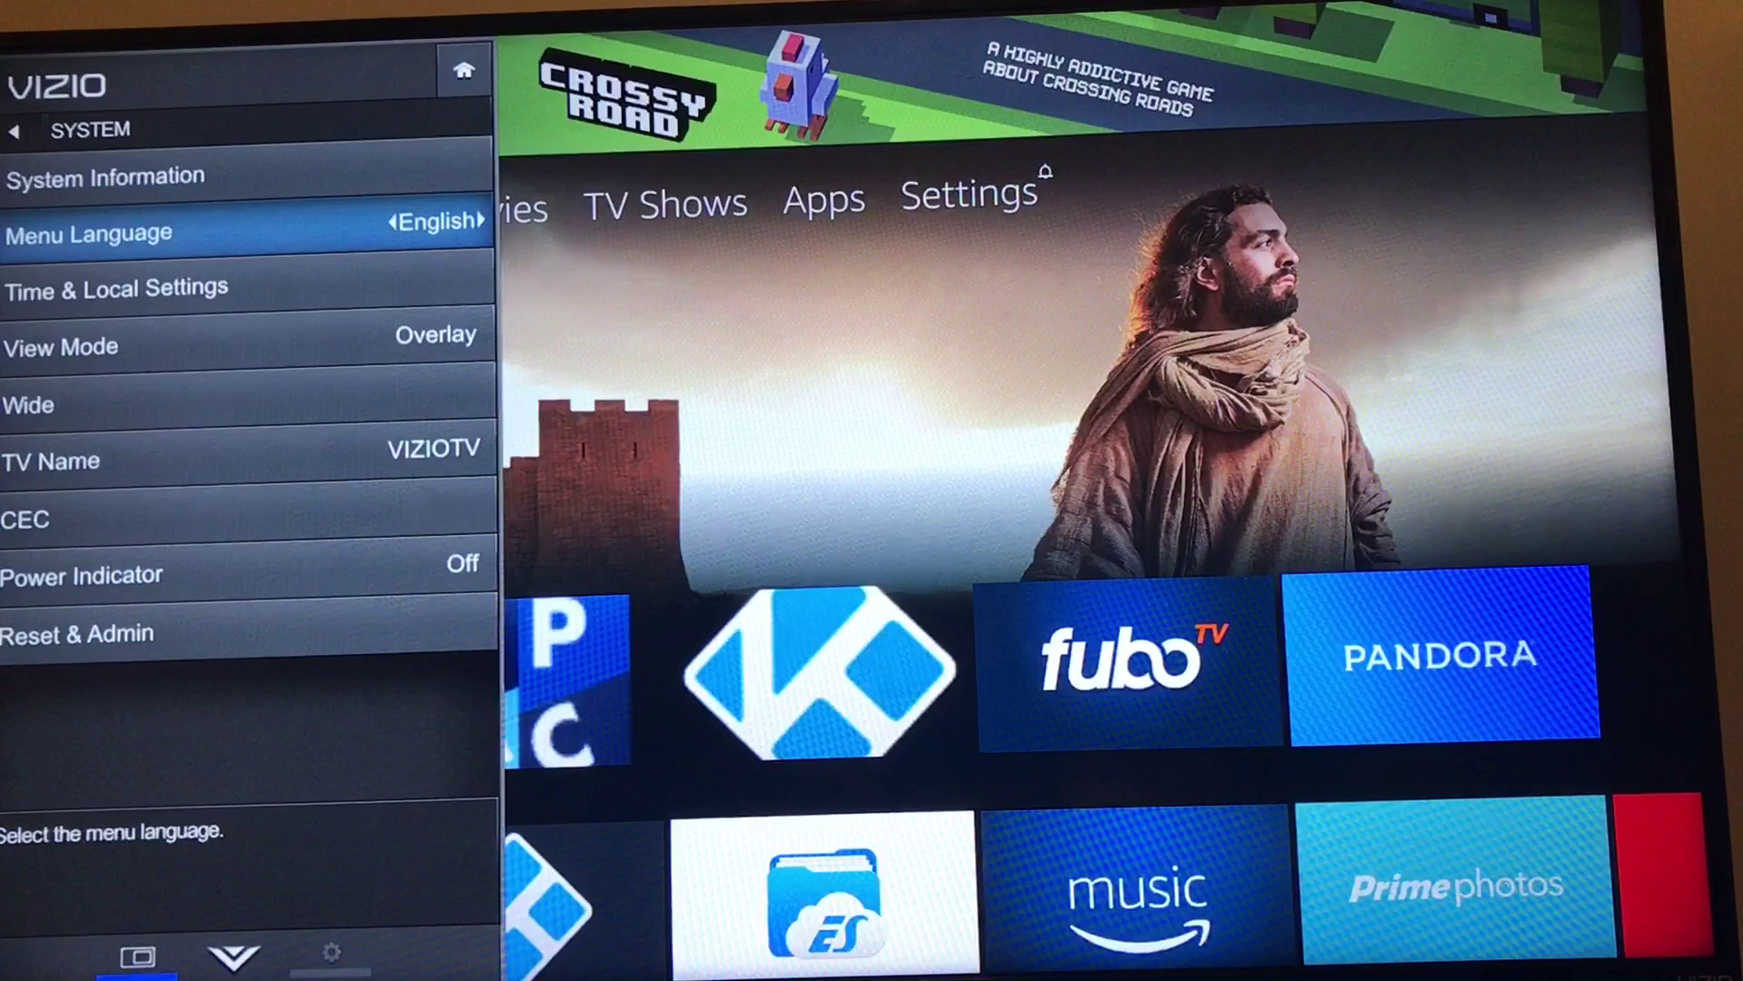
Set the System CEC option to Enable and exit the Vizio settings overlay
{"action": "key", "text": "Down"}
{"action": "key", "text": "Down"}
{"action": "key", "text": "Down"}
{"action": "key", "text": "Down"}
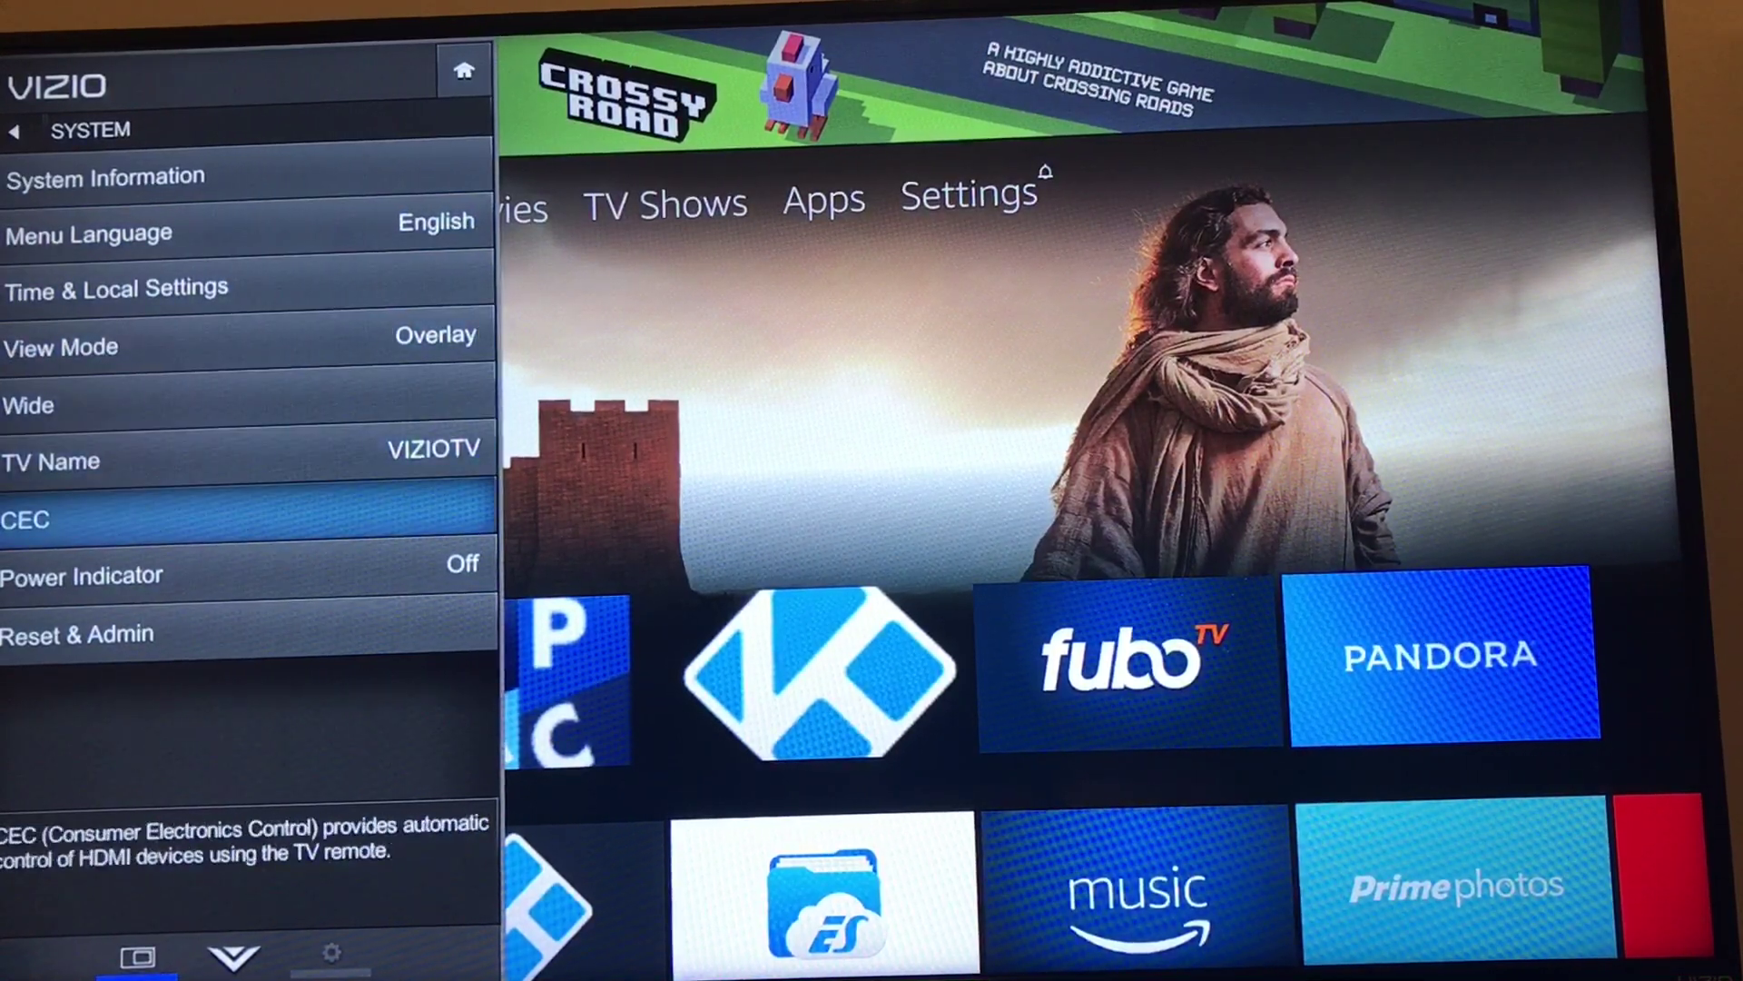
{"action": "key", "text": "Return"}
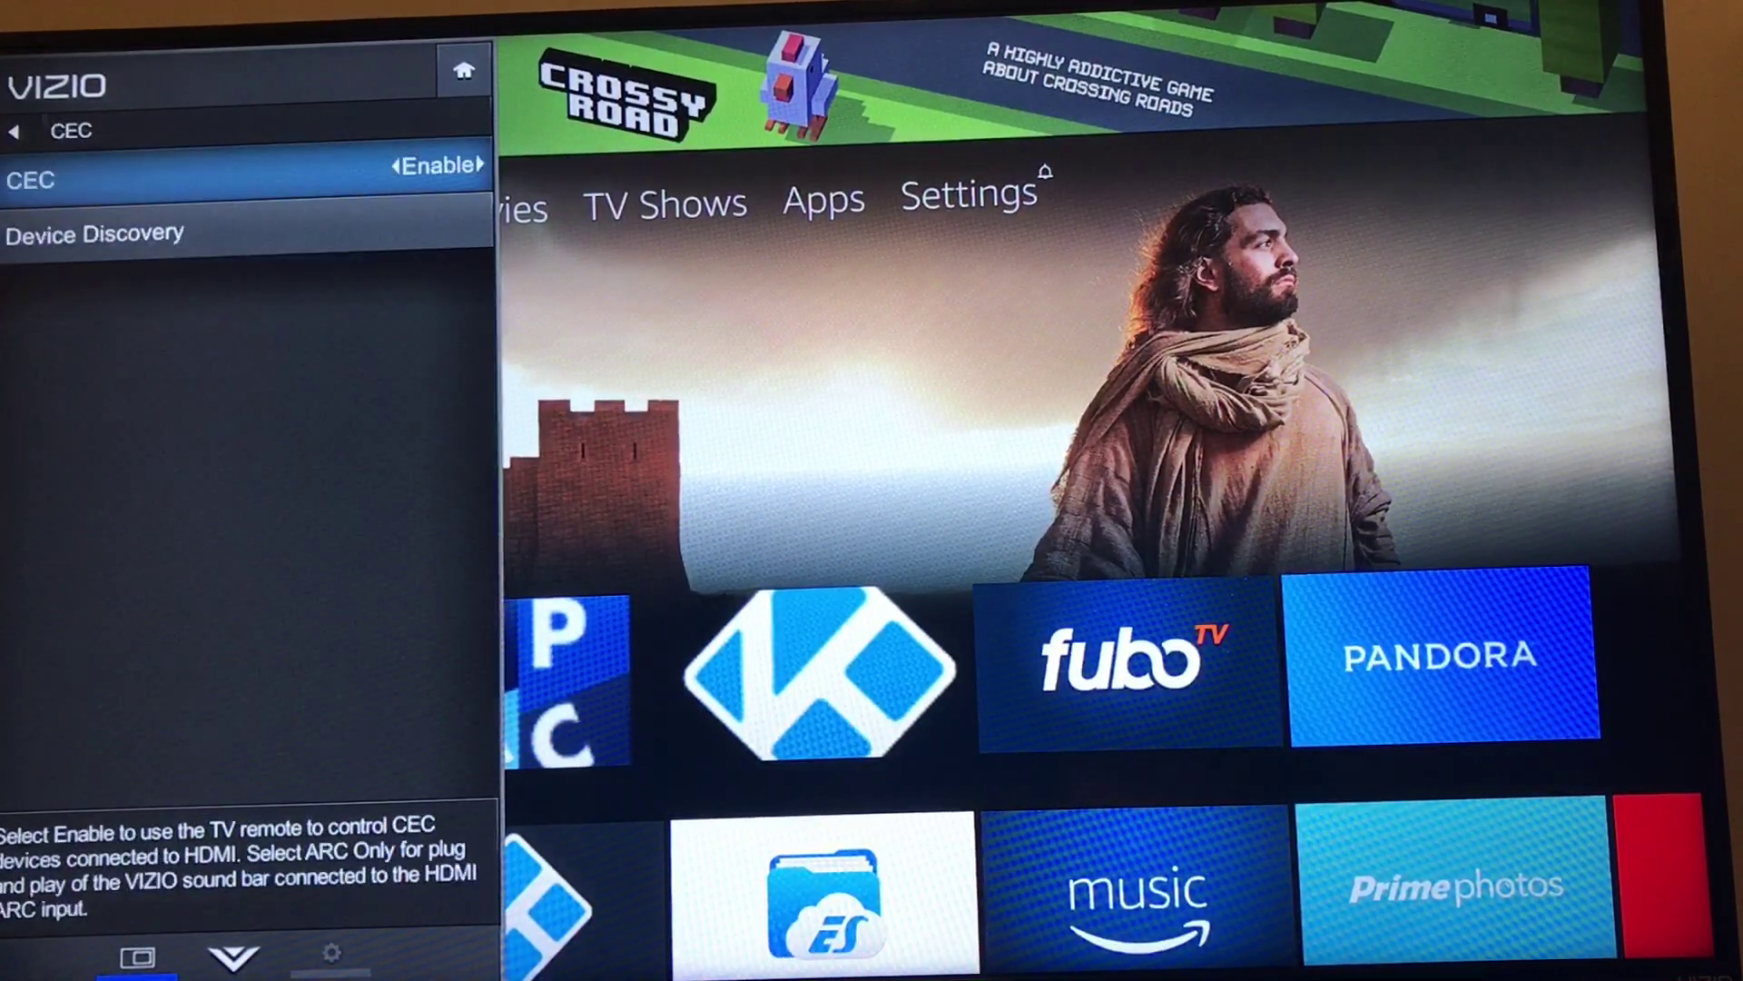
{"action": "key", "text": "Return"}
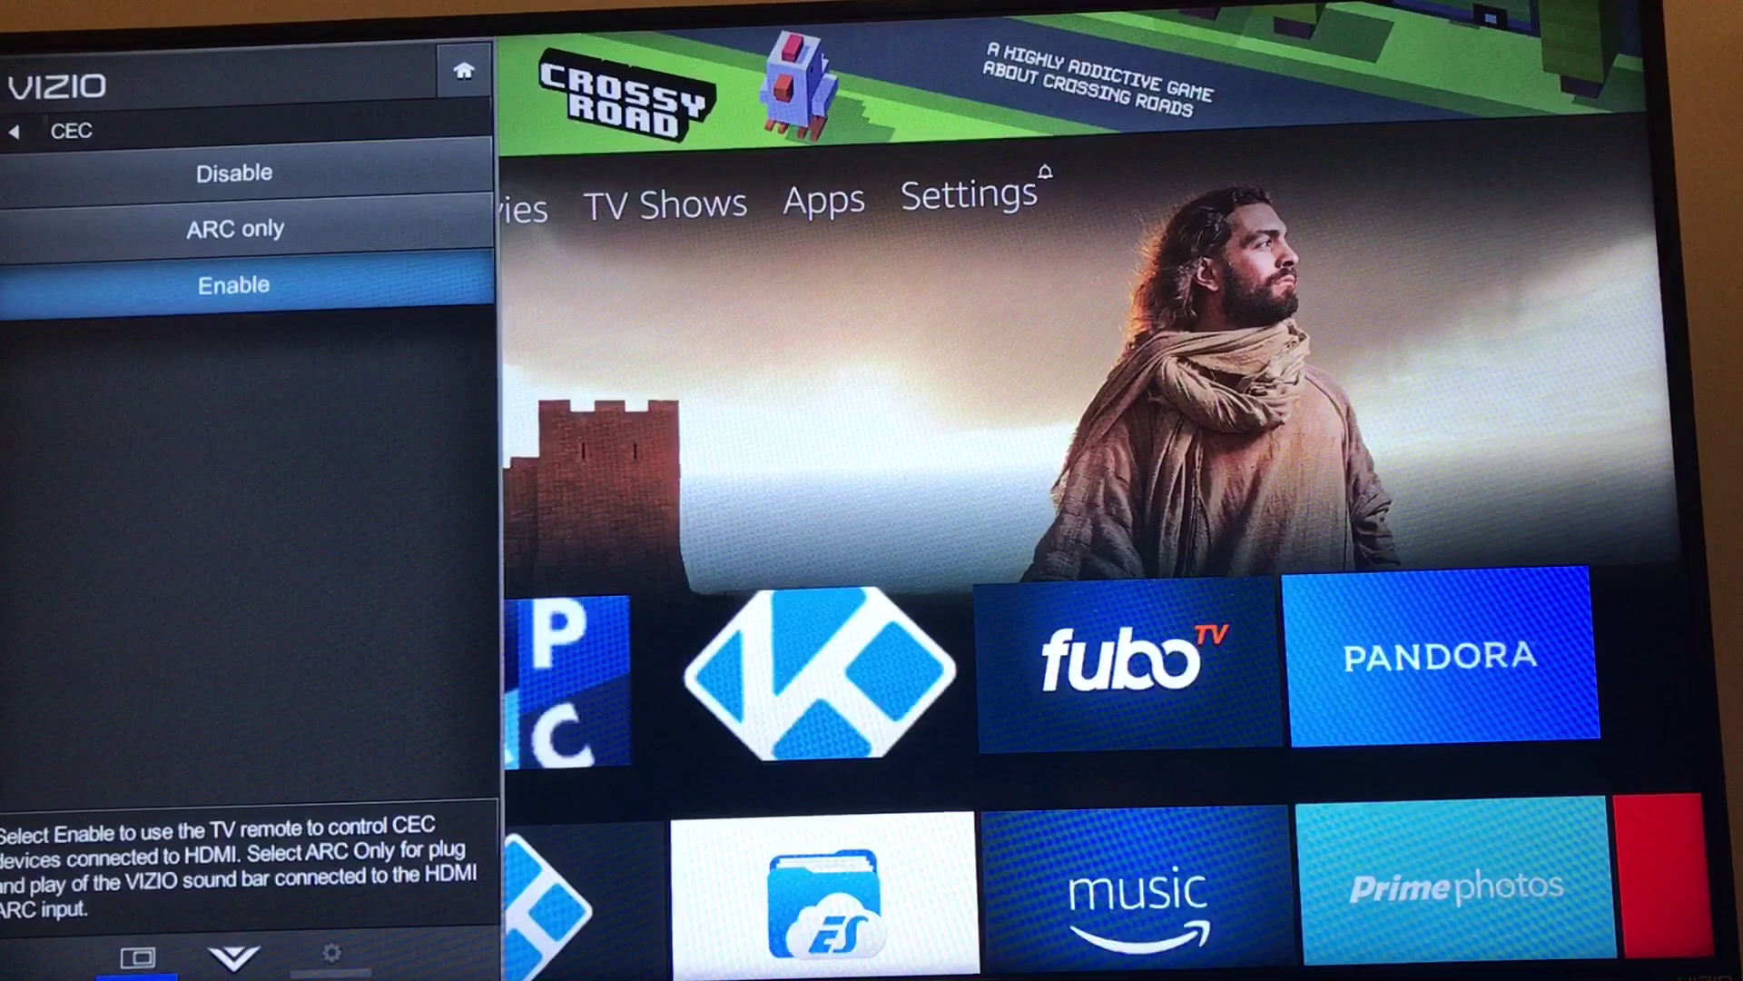
{"action": "key", "text": "Up"}
{"action": "key", "text": "Up"}
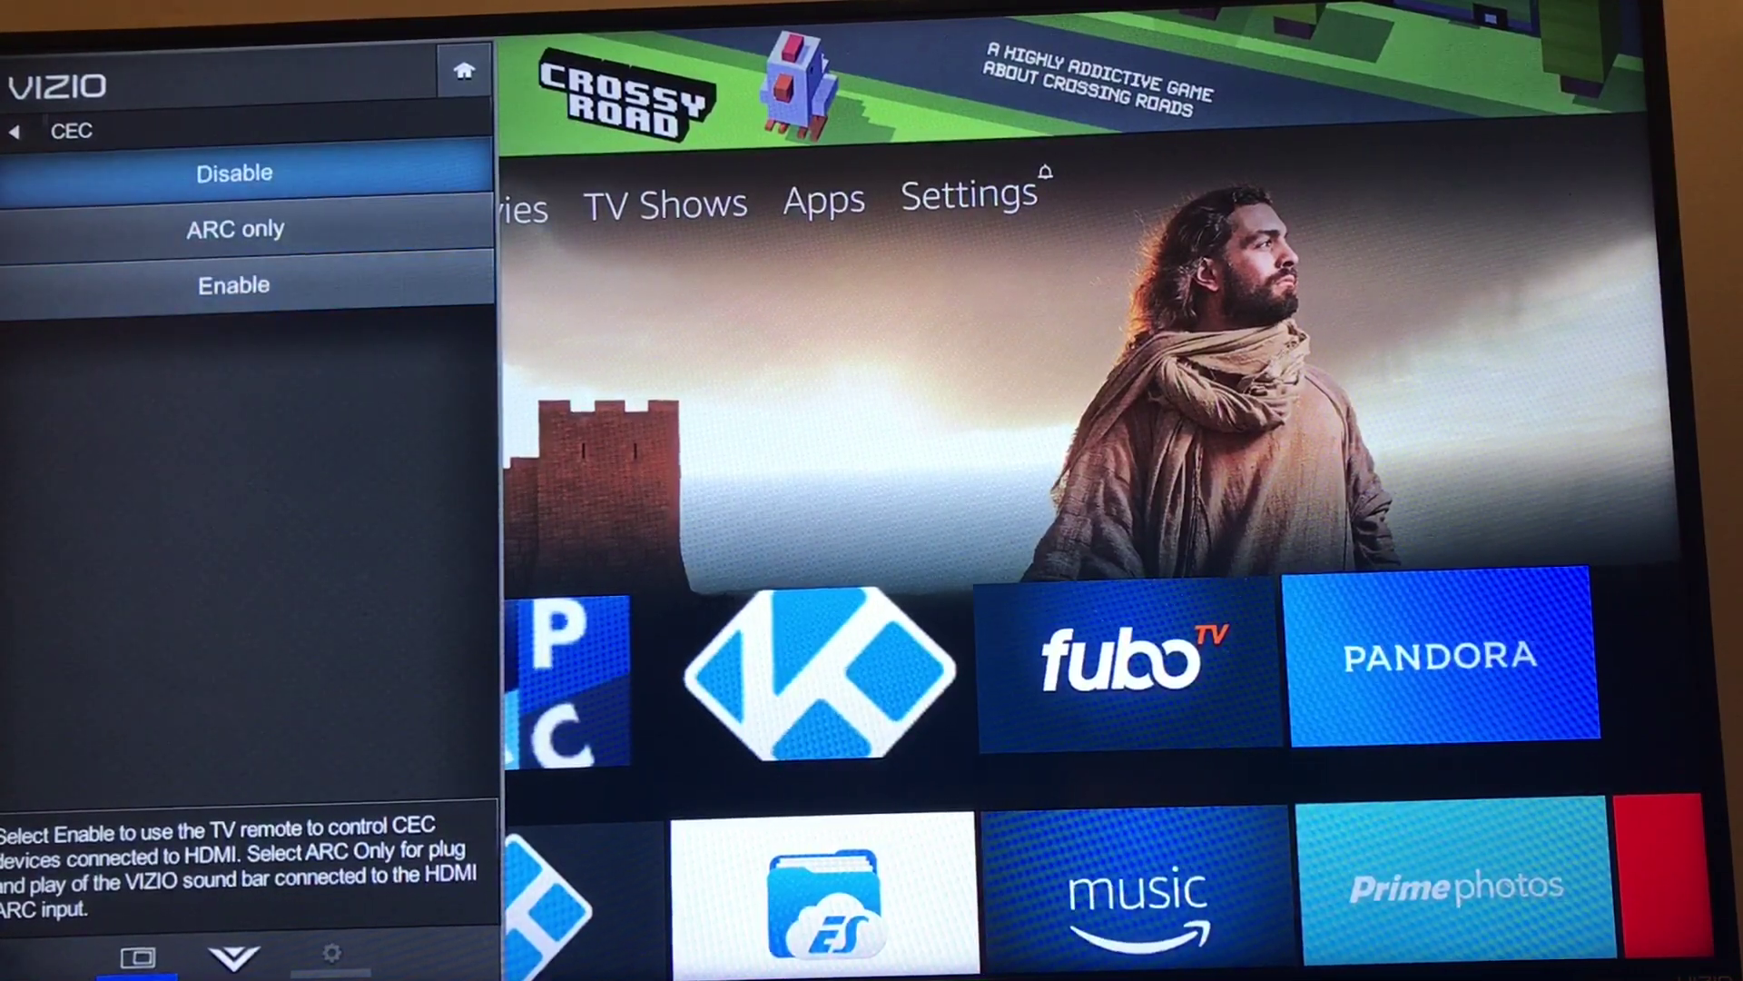
{"action": "key", "text": "Down"}
{"action": "key", "text": "Down"}
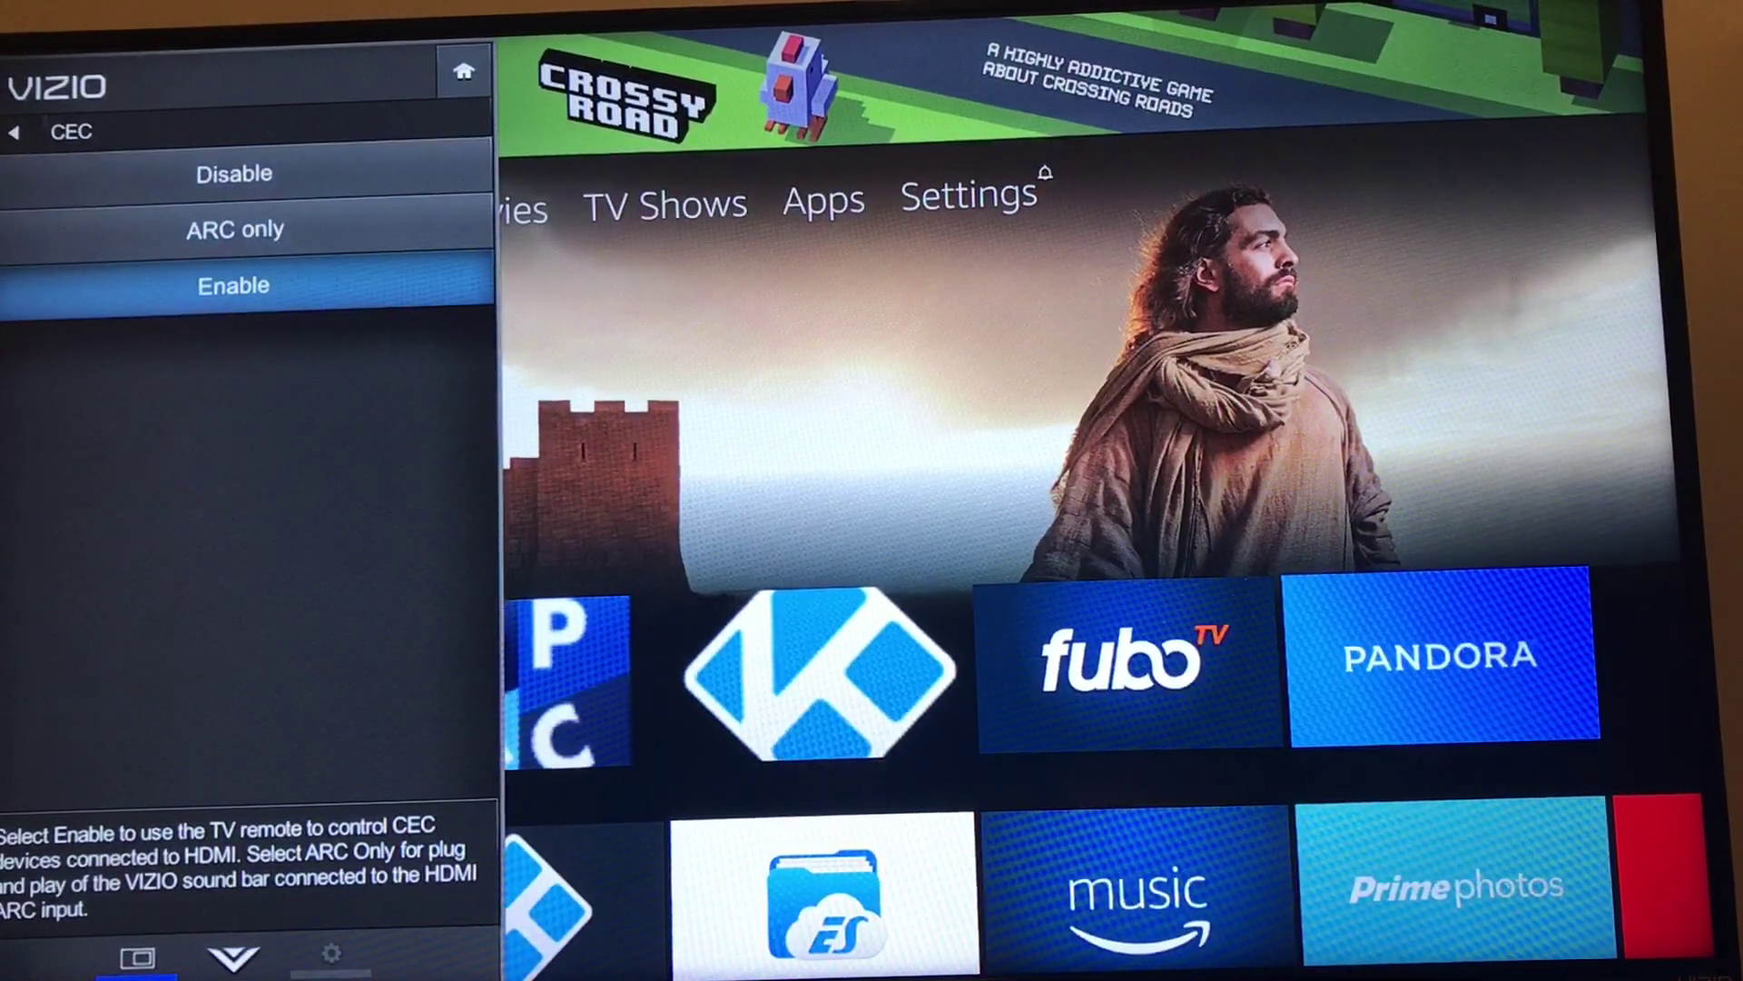
{"action": "key", "text": "Return"}
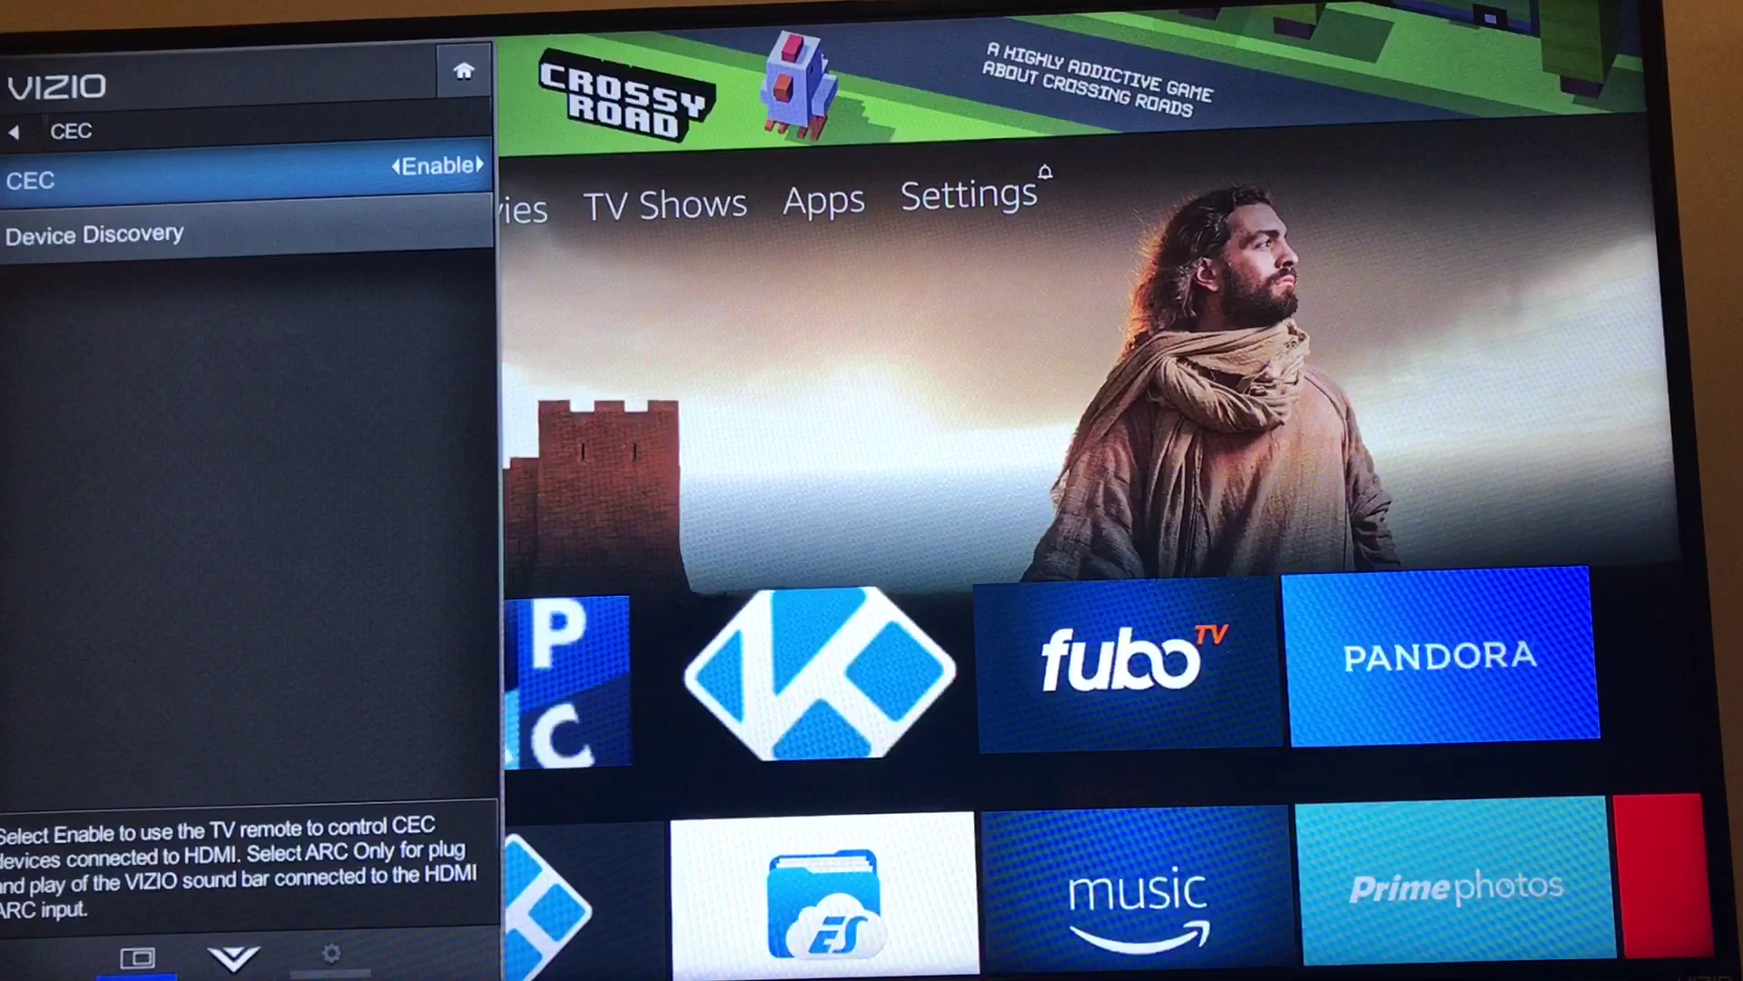
{"action": "key", "text": "Escape"}
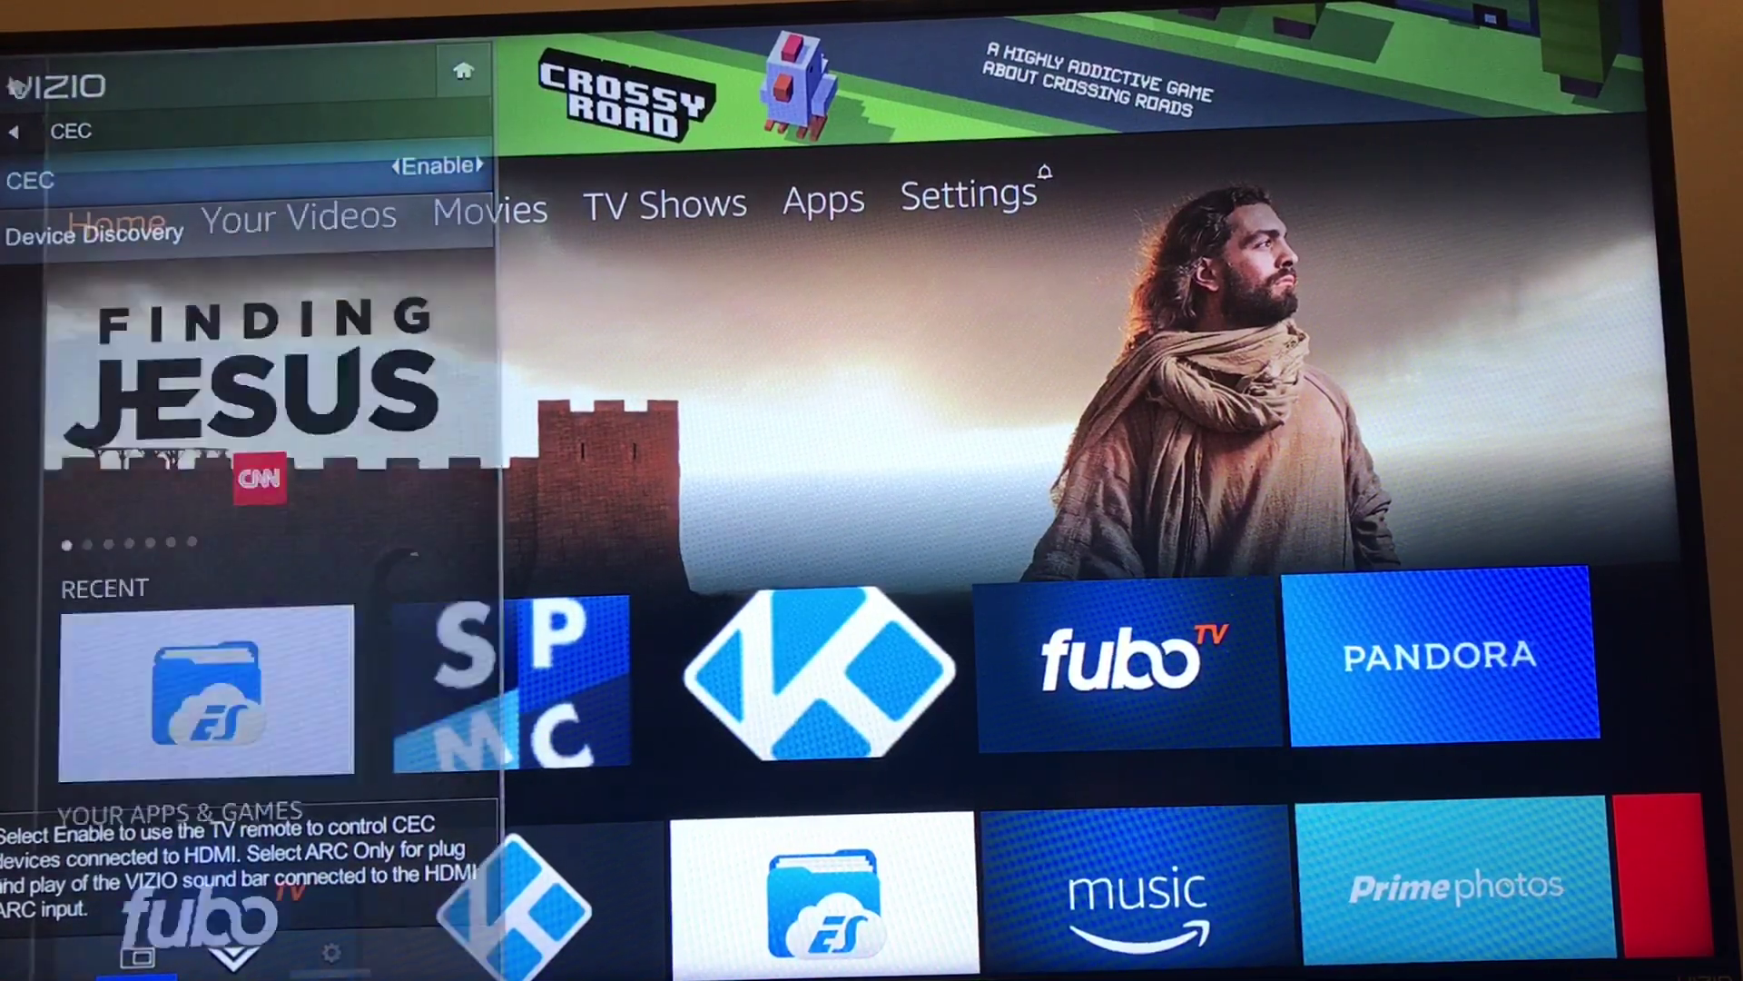
Move through the Fire TV Recent row past Kodi, ending on ES File Explorer
{"action": "key", "text": "Down"}
{"action": "key", "text": "Down"}
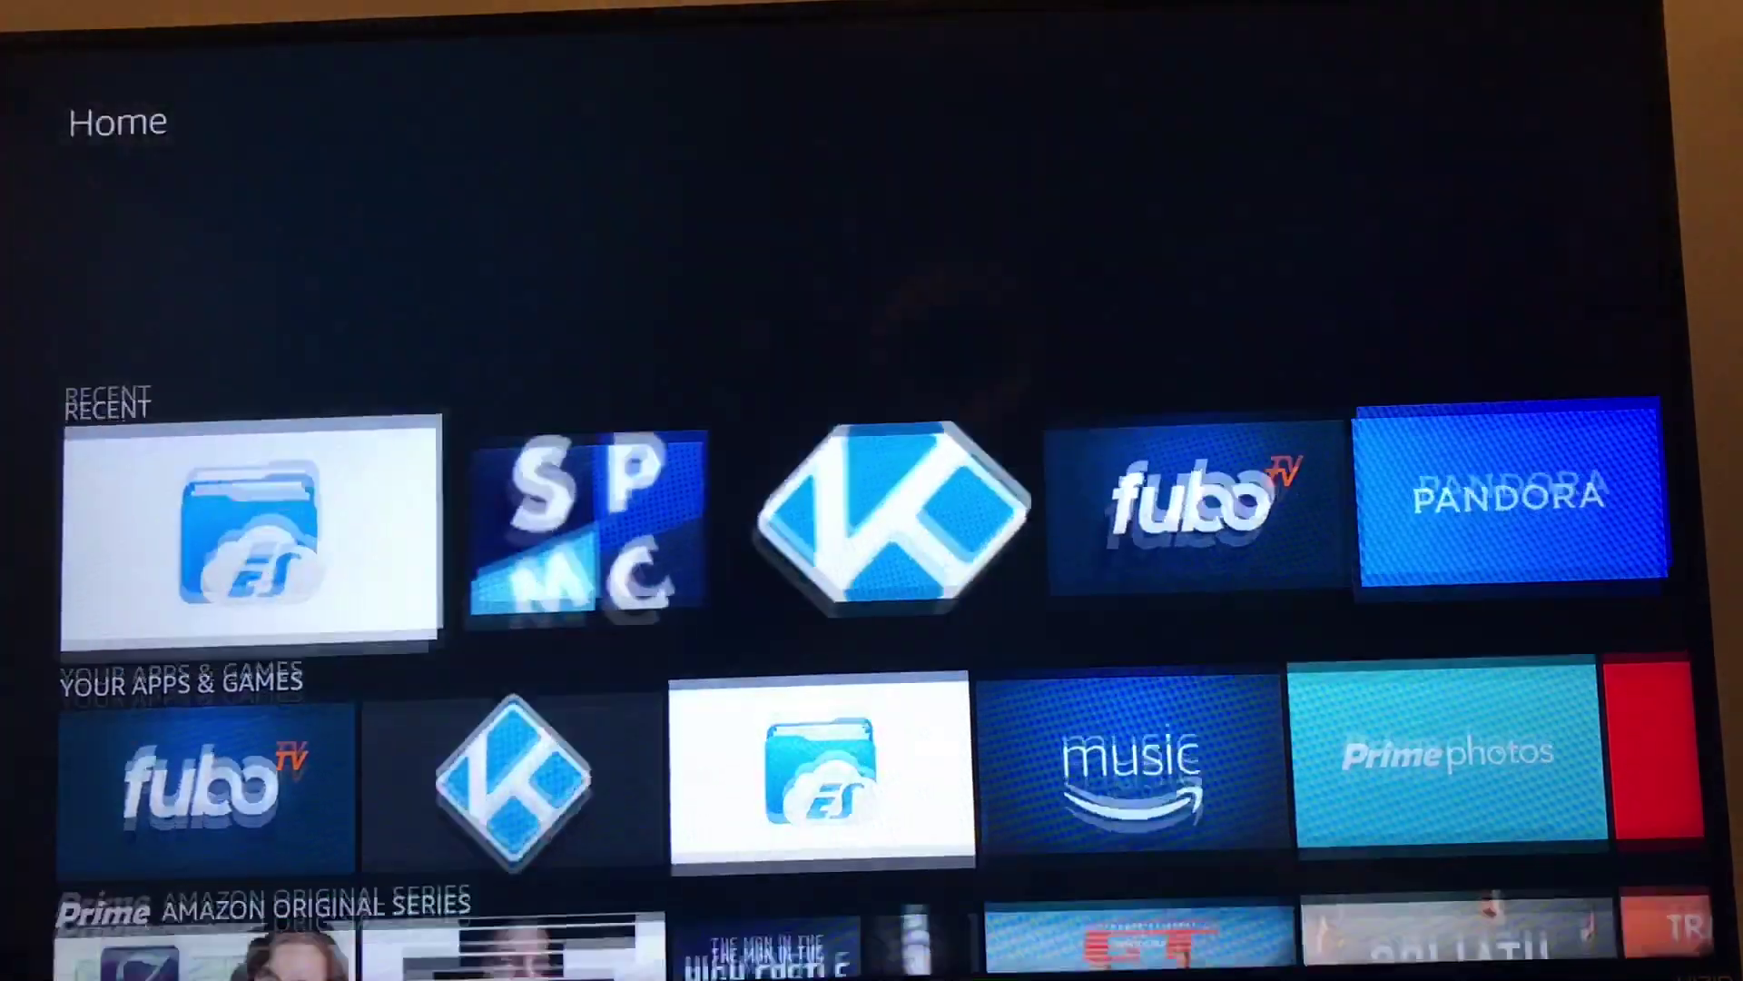
{"action": "key", "text": "Right"}
{"action": "key", "text": "Right"}
{"action": "key", "text": "Left"}
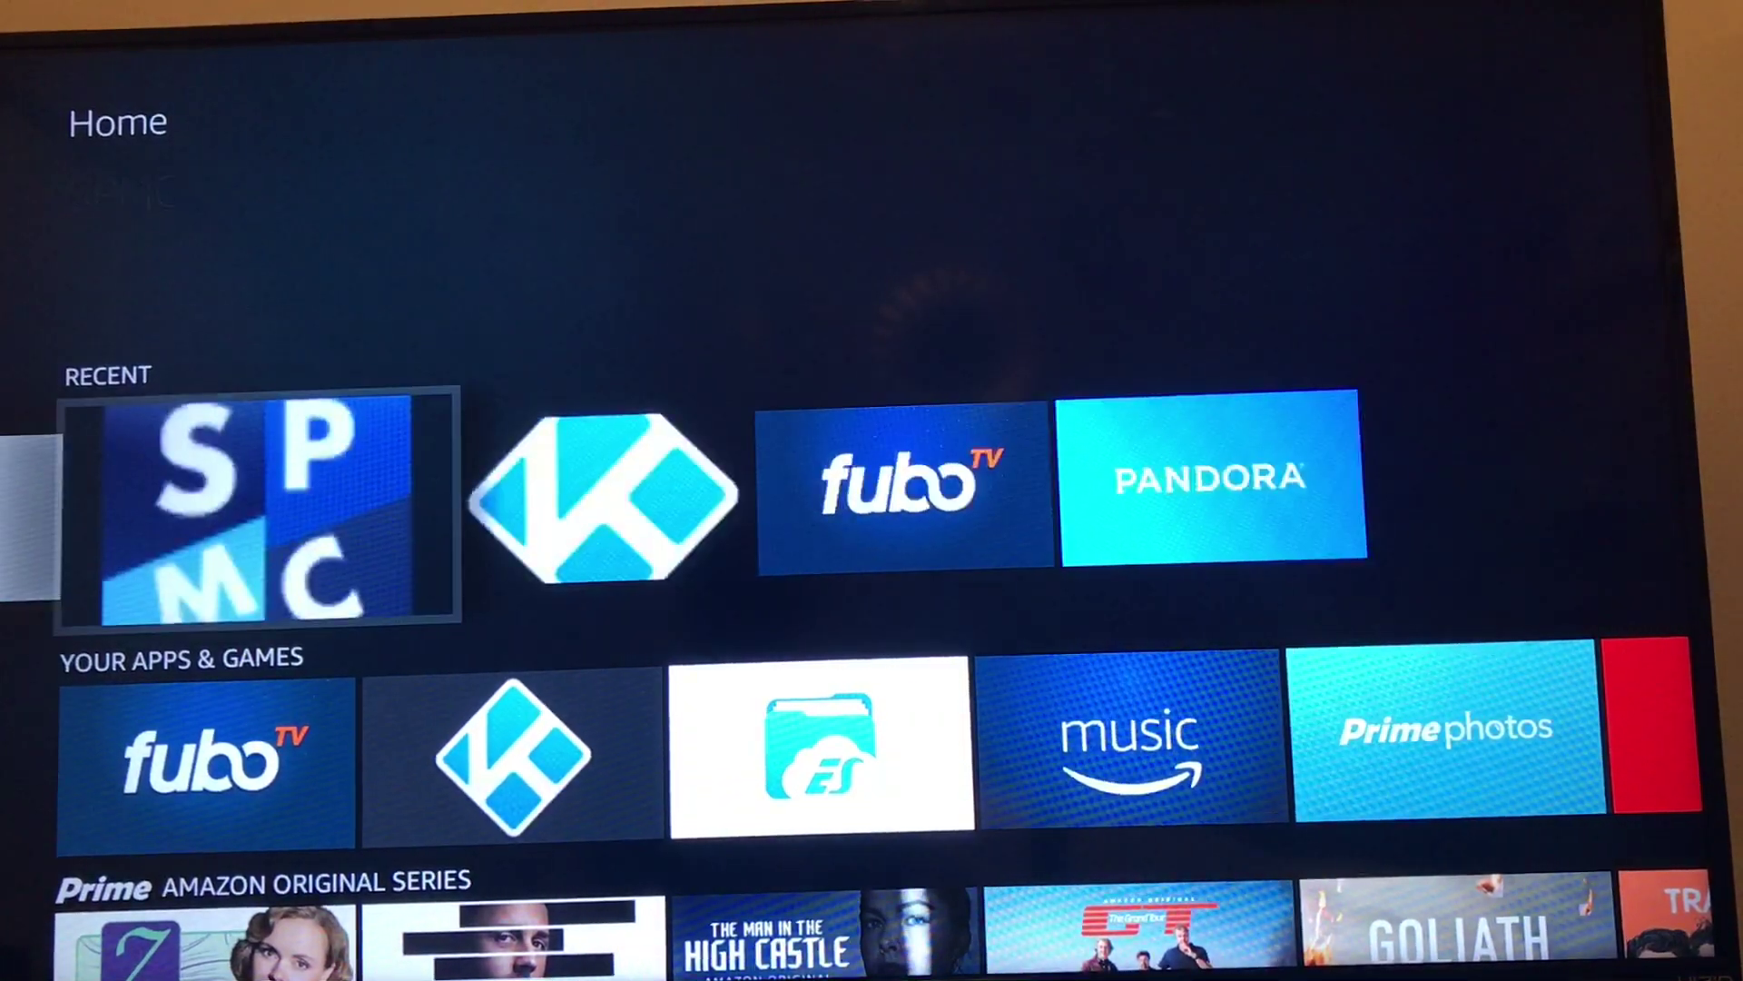
{"action": "key", "text": "Left"}
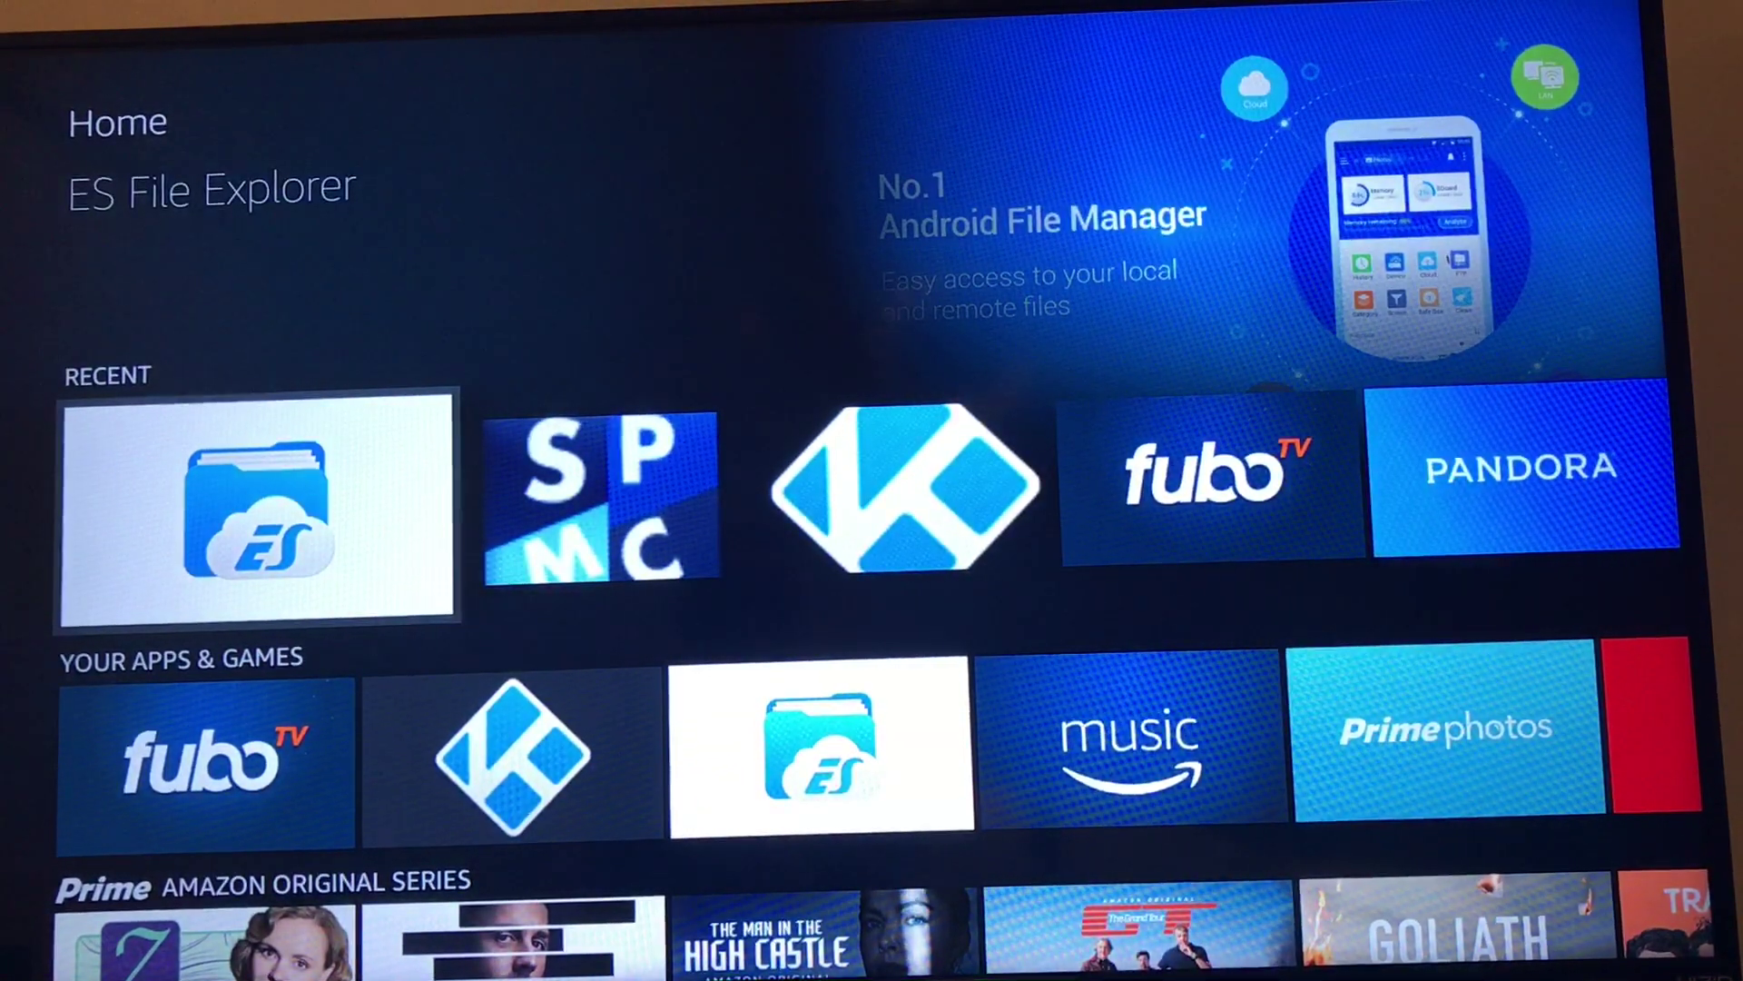